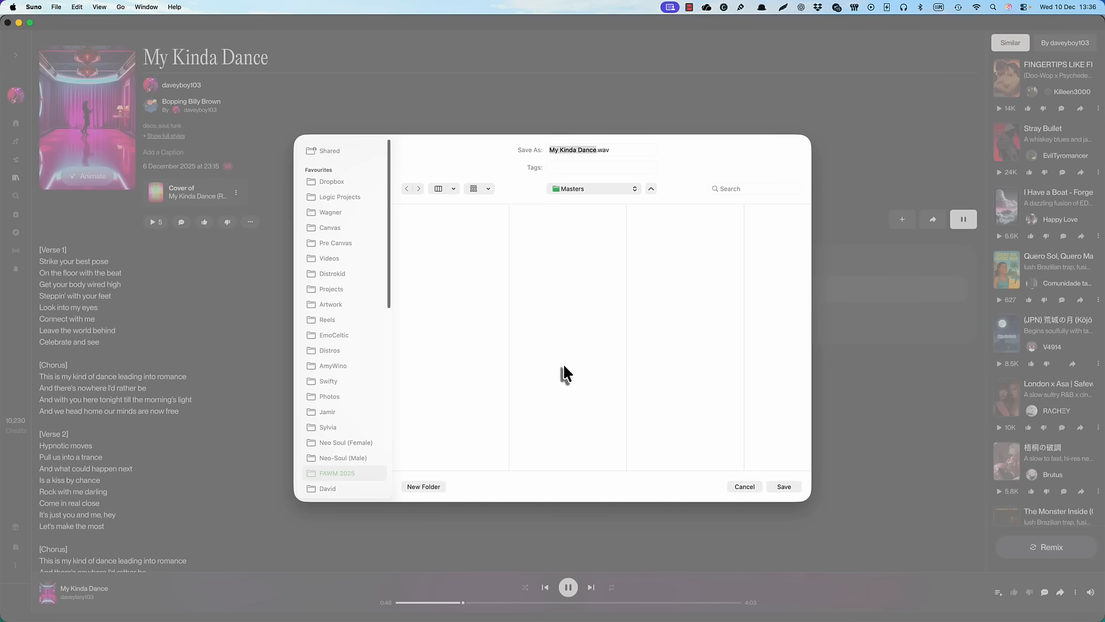
# Save the song as My Kinda Dance.wav in the Downloads folder
pyautogui.scroll(-8, 327, 430)
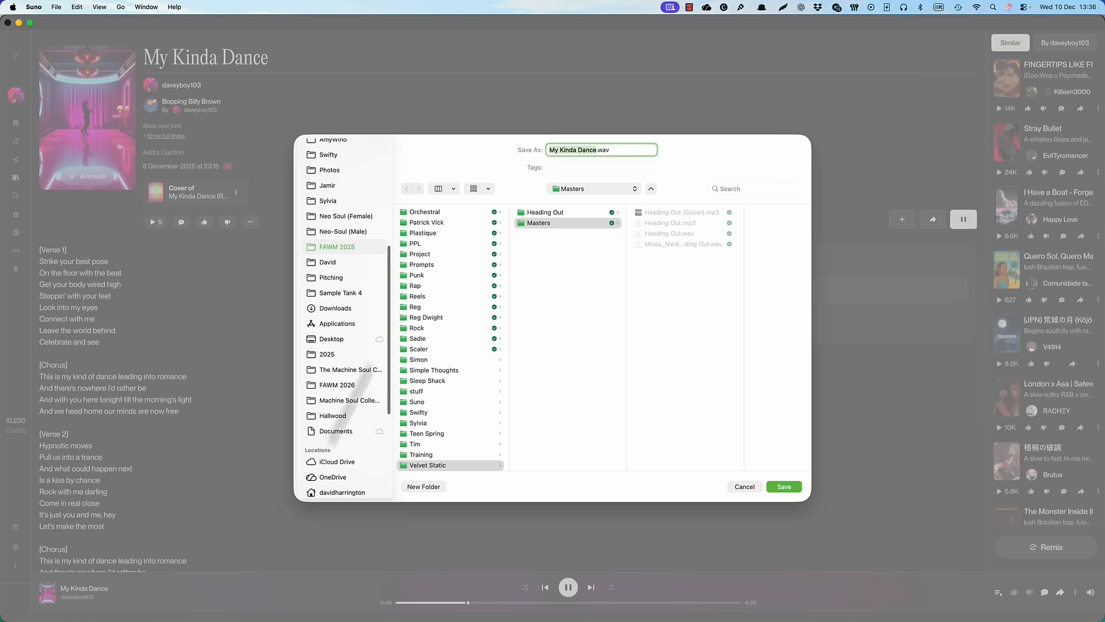
pyautogui.click(346, 305)
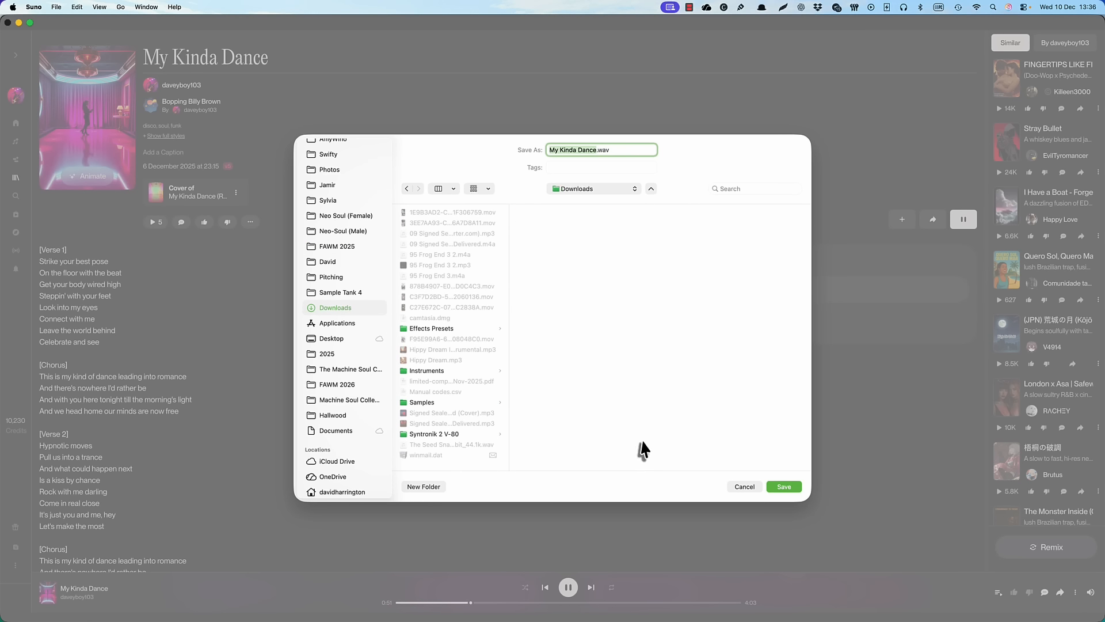
pyautogui.click(784, 494)
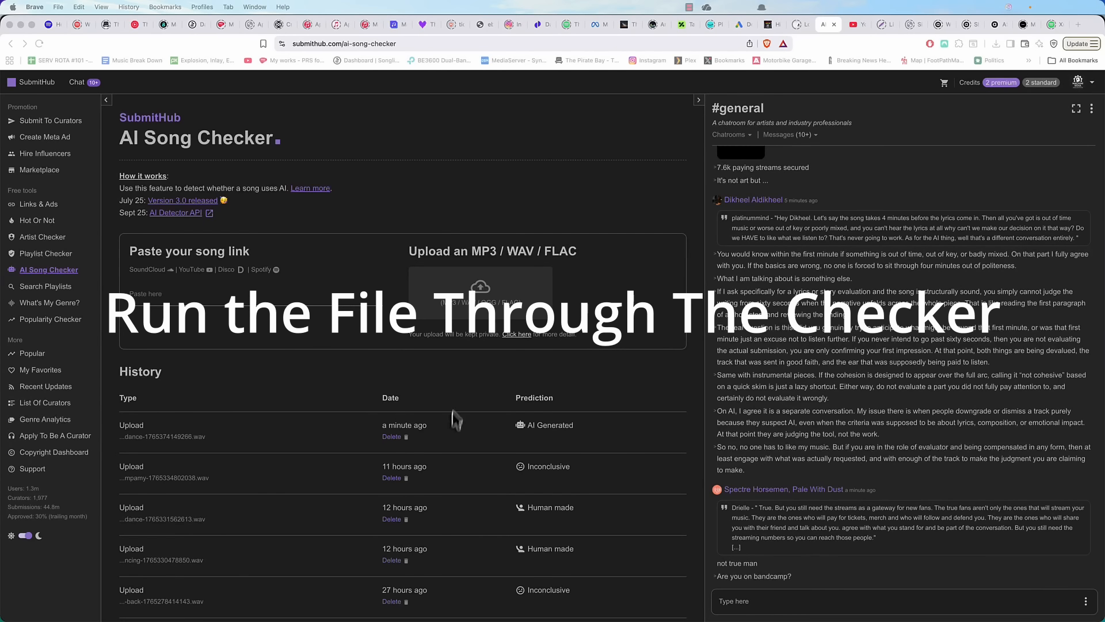
# Switch to SubmitHub's AI Song Checker and upload My Kinda Dance.wav from Downloads for analysis
pyautogui.click(482, 300)
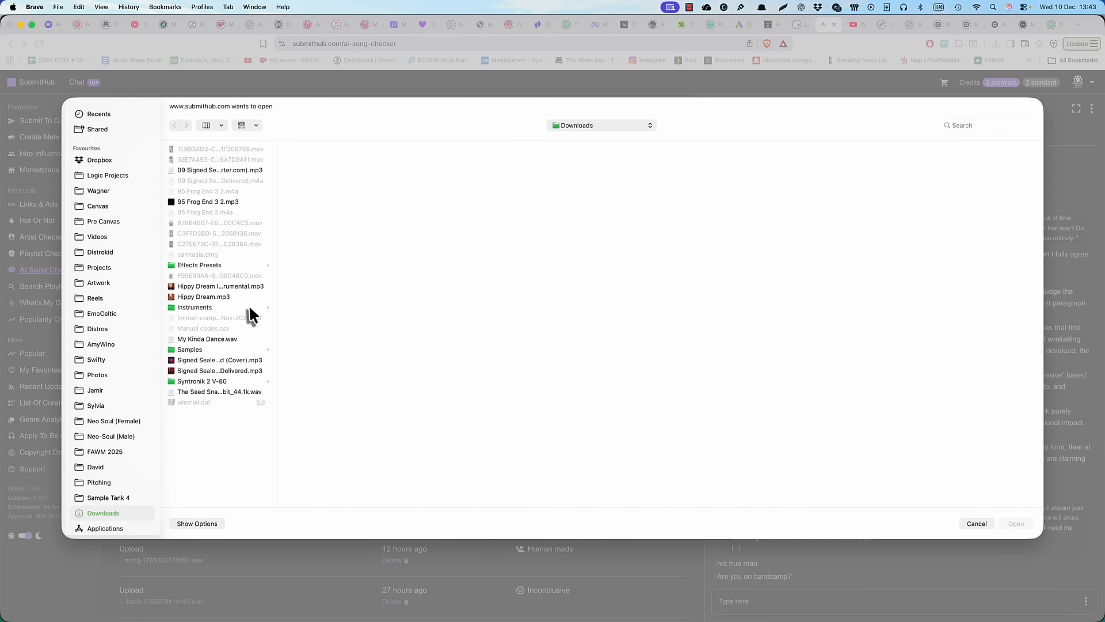
pyautogui.doubleClick(226, 338)
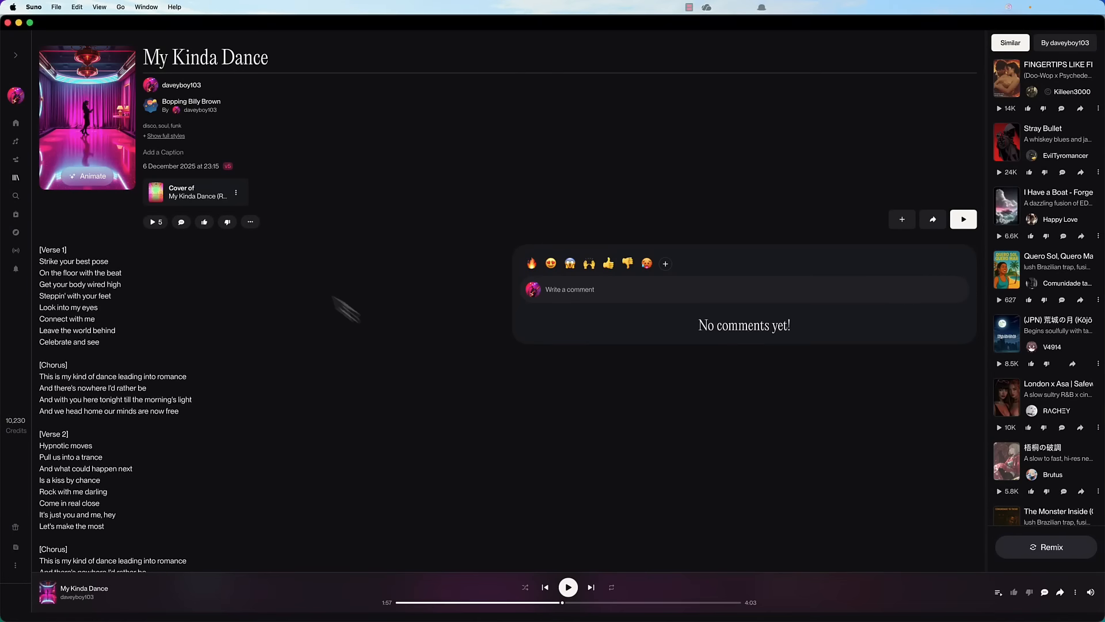
# Switch to Suno and download all previously extracted stems of My Kinda Dance, Version 1, in WAV format
pyautogui.click(250, 224)
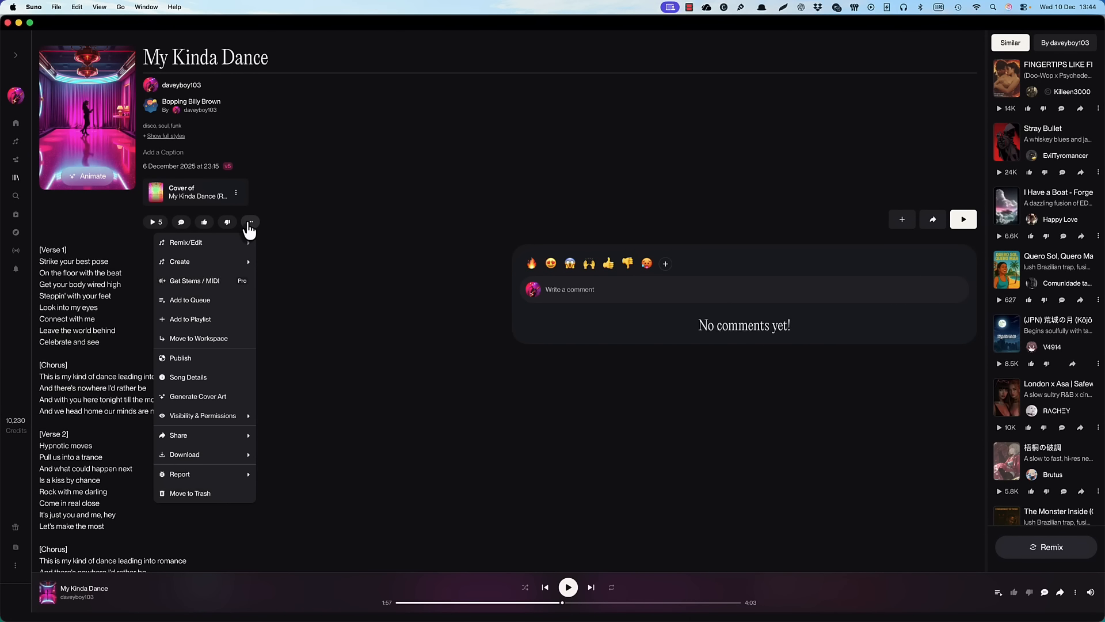
pyautogui.click(226, 290)
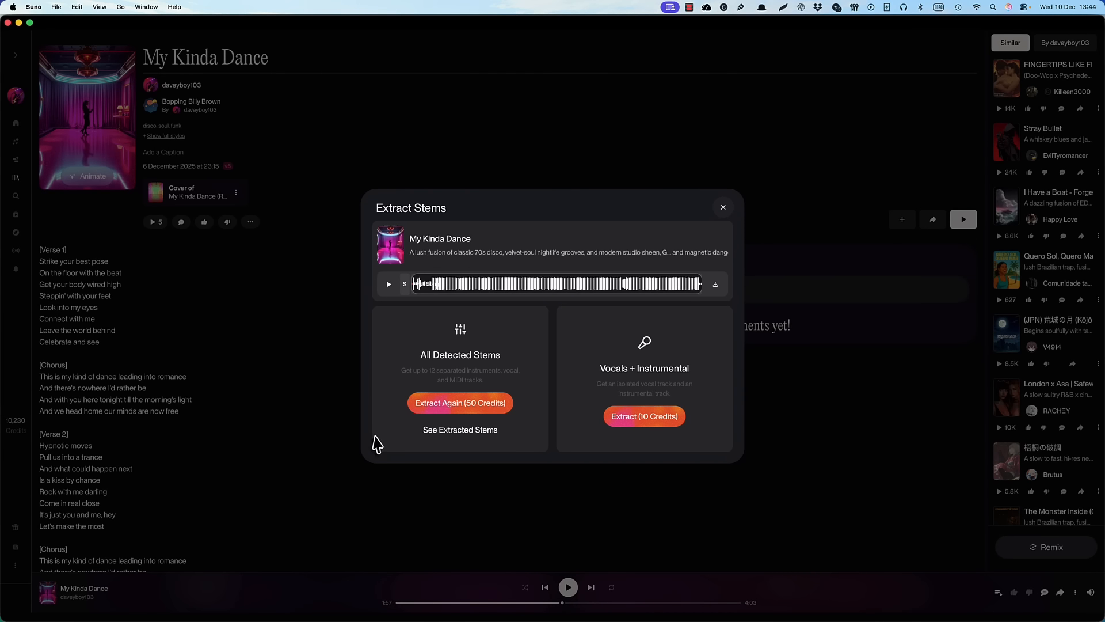
pyautogui.click(476, 433)
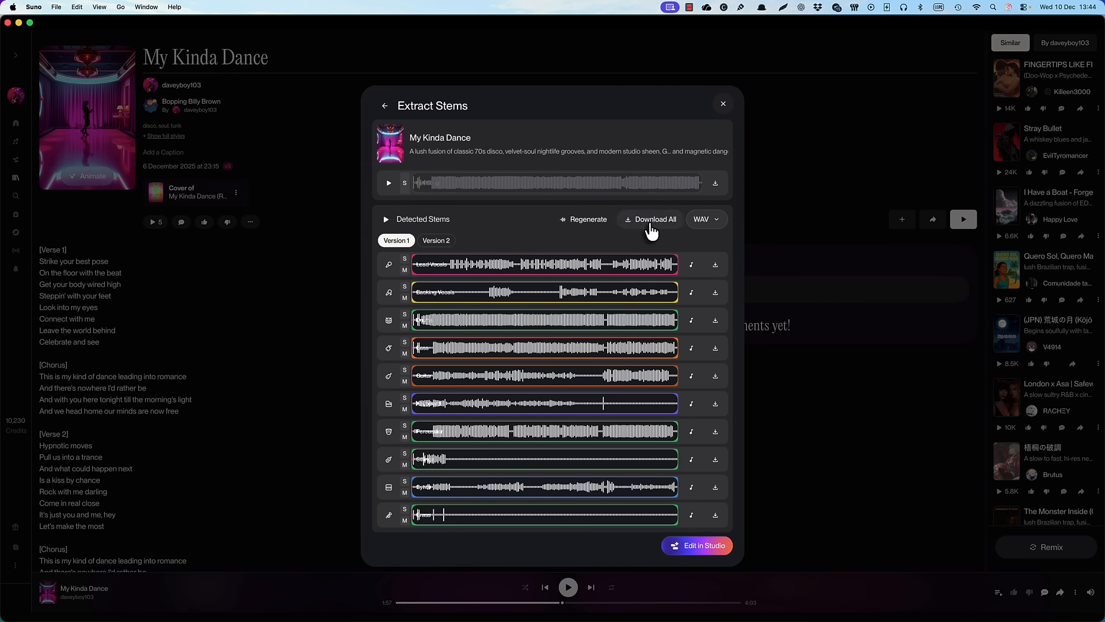
pyautogui.click(651, 219)
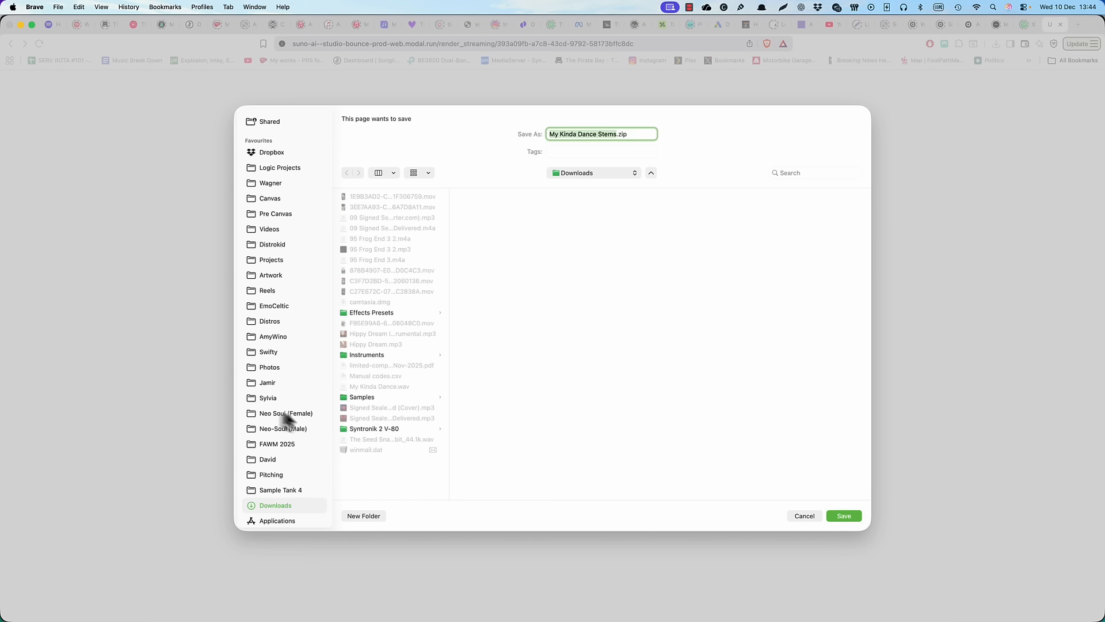
# Choose the Stems folder inside the My Kinda Dance project folder as the location for My Kinda Dance Stems.zip
pyautogui.click(270, 401)
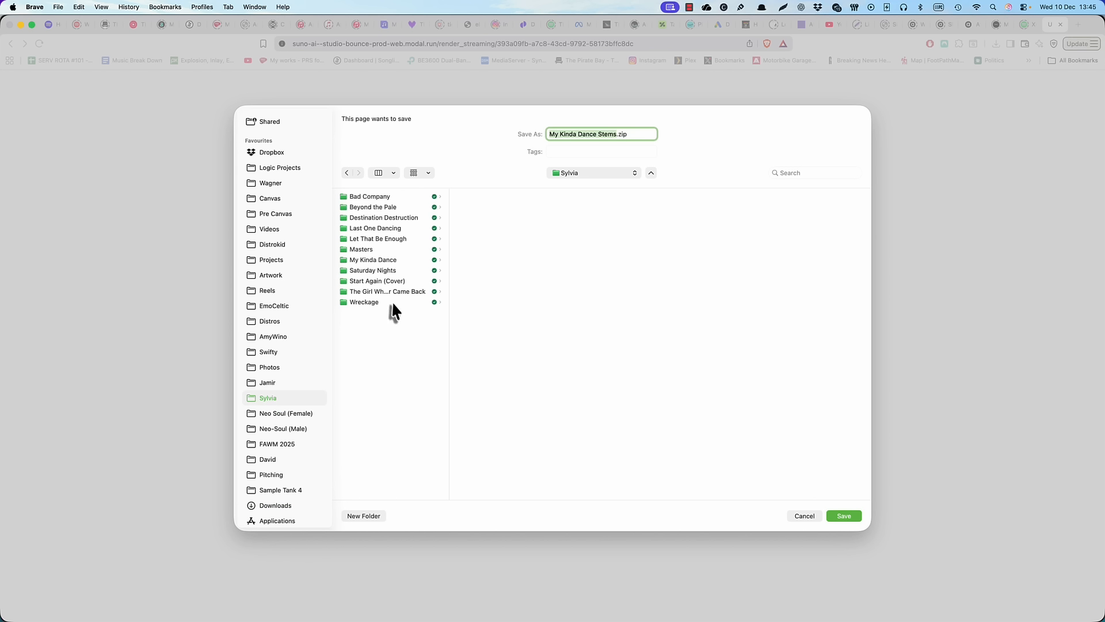
pyautogui.click(387, 260)
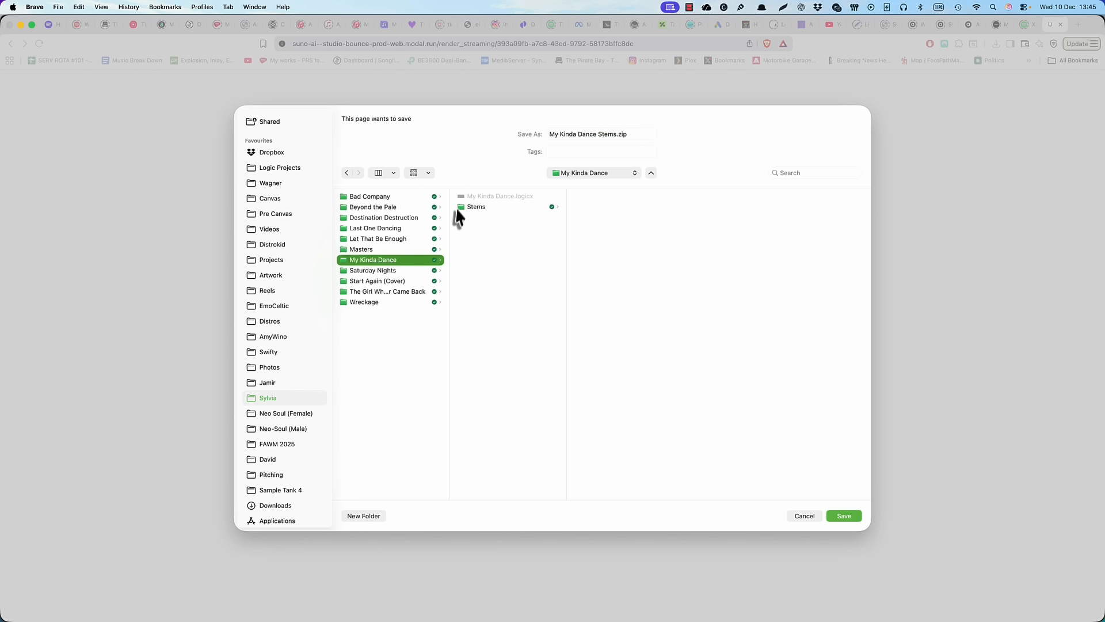
pyautogui.click(473, 208)
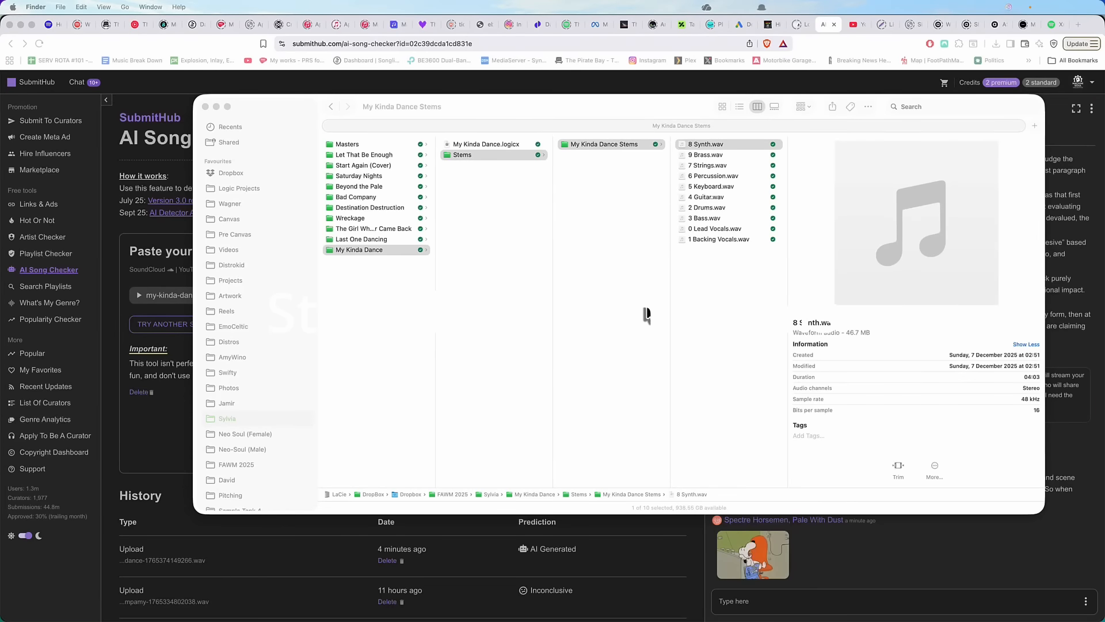
# Open the 2 Drums.wav stem from the My Kinda Dance Stems folder in SpectraLayers 12
pyautogui.click(707, 209)
pyautogui.rightClick(706, 210)
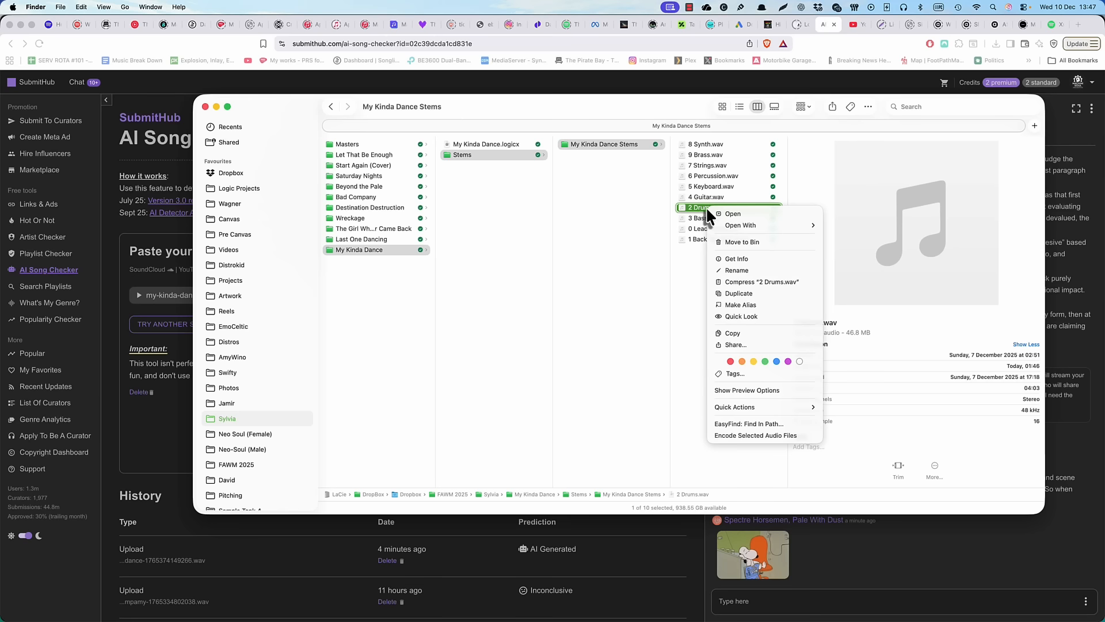
pyautogui.moveTo(735, 225)
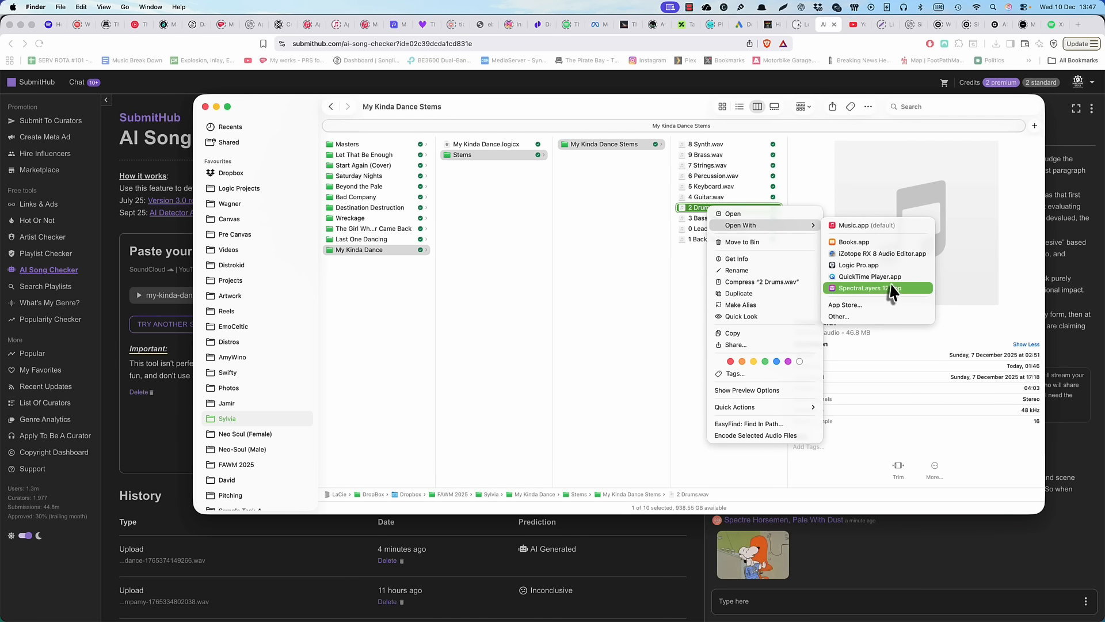
pyautogui.click(875, 288)
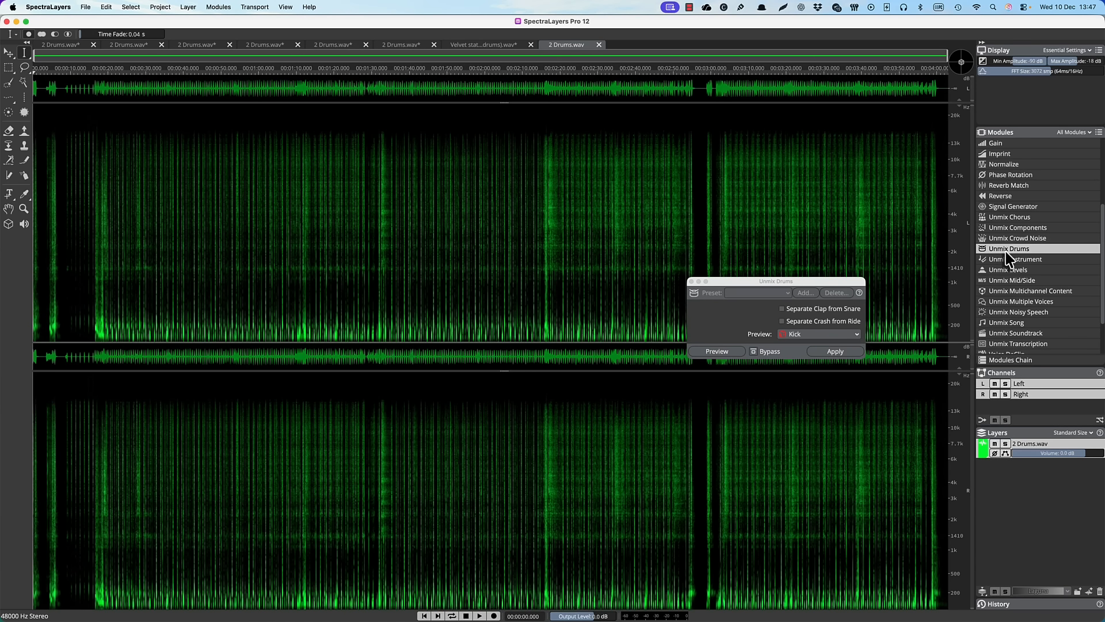
# Apply Unmix Drums to 2 Drums.wav without separating clap from snare or crash from ride
pyautogui.click(1014, 238)
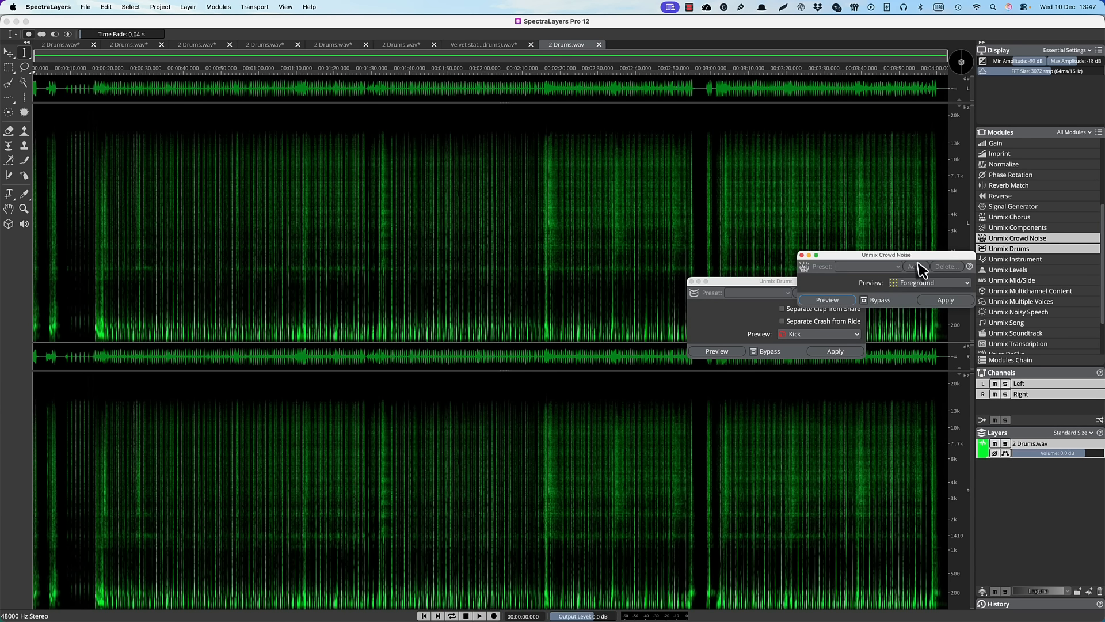
pyautogui.click(801, 255)
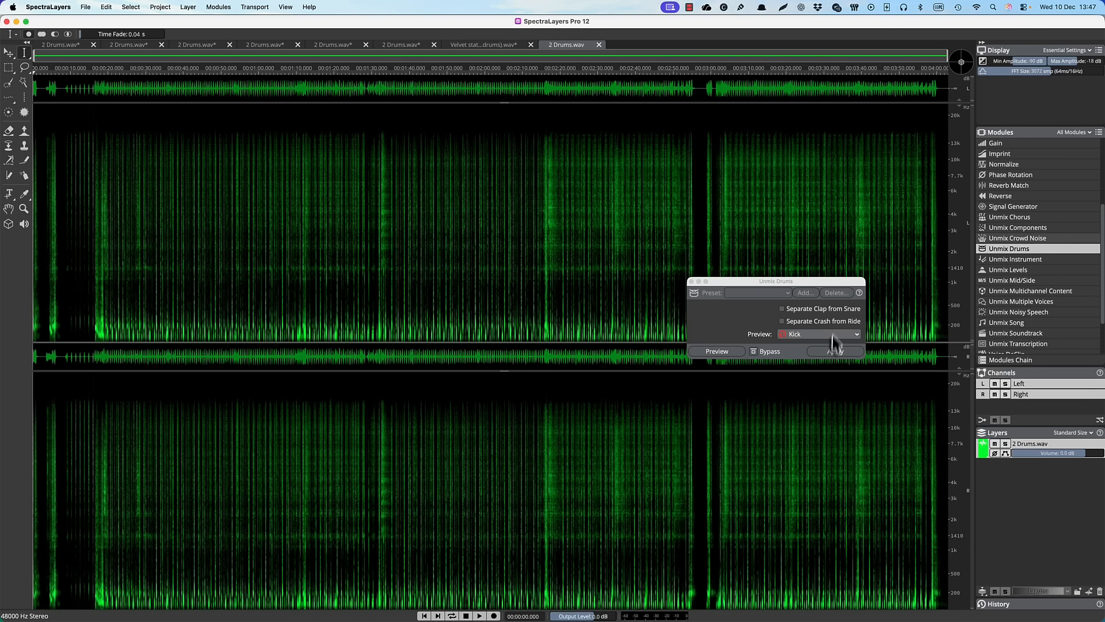
pyautogui.click(835, 352)
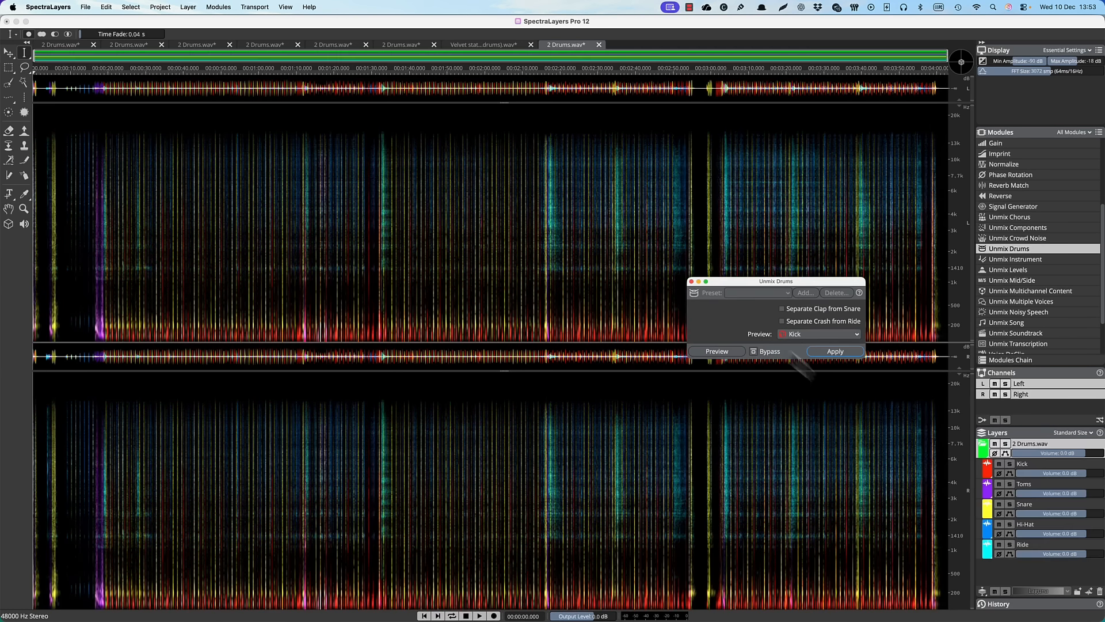
# Export the Kick, Toms, Snare, Hi-Hat and Ride layers from the project start as 24-bit files into the My Kinda Dance Stems folder
pyautogui.click(1030, 473)
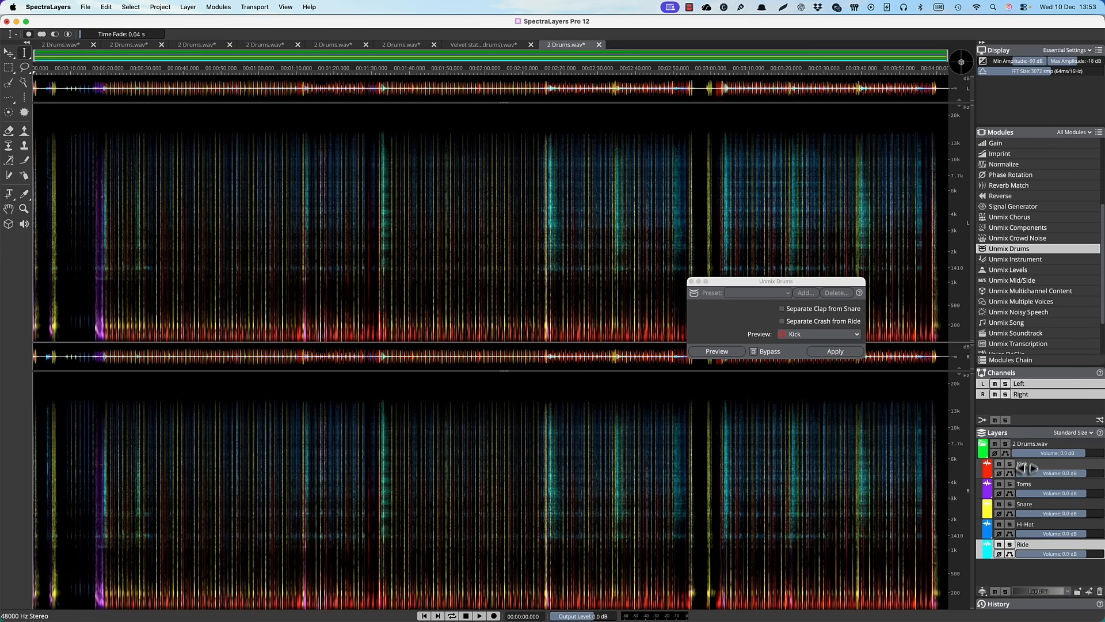
pyautogui.click(1029, 478)
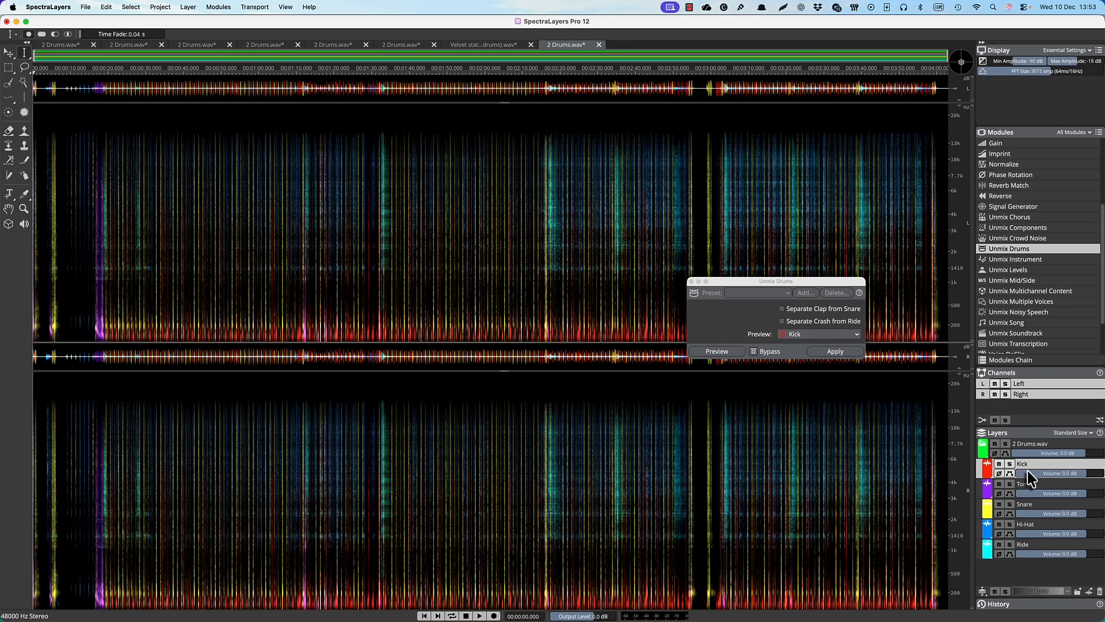
pyautogui.keyDown('shift'); pyautogui.click(1035, 547); pyautogui.keyUp('shift')
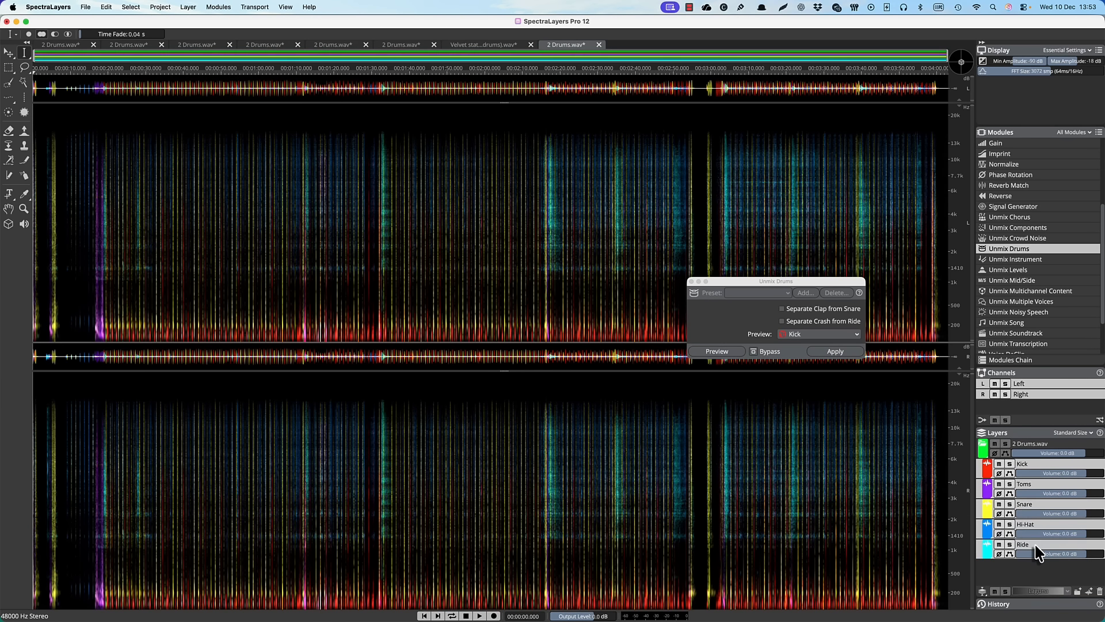
pyautogui.click(87, 7)
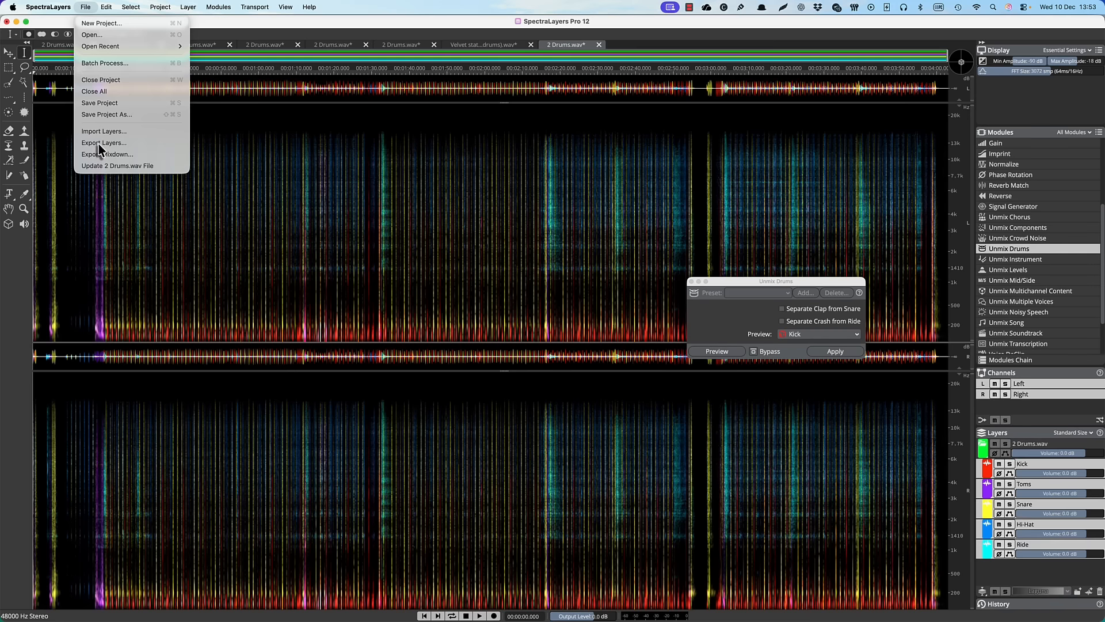
pyautogui.click(97, 143)
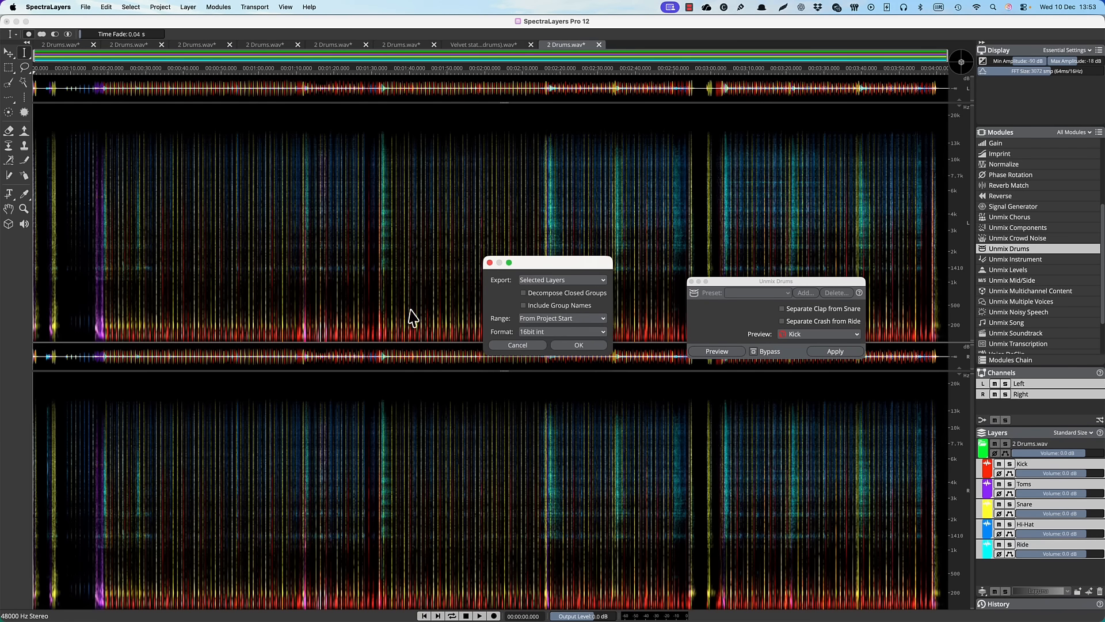
pyautogui.click(544, 332)
pyautogui.click(546, 355)
pyautogui.click(580, 345)
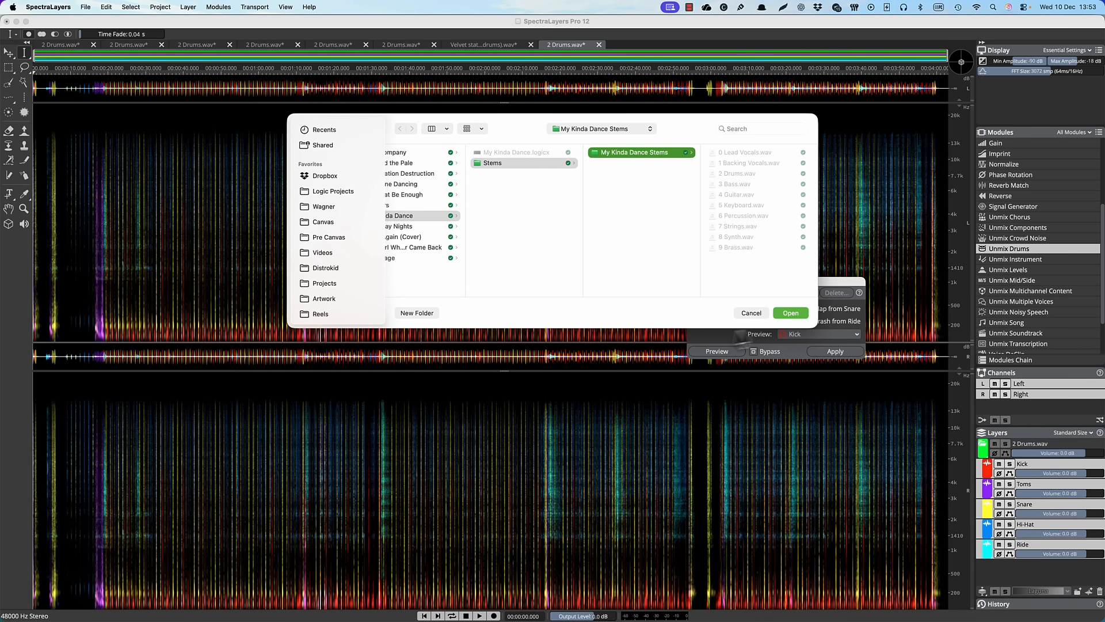
pyautogui.click(789, 314)
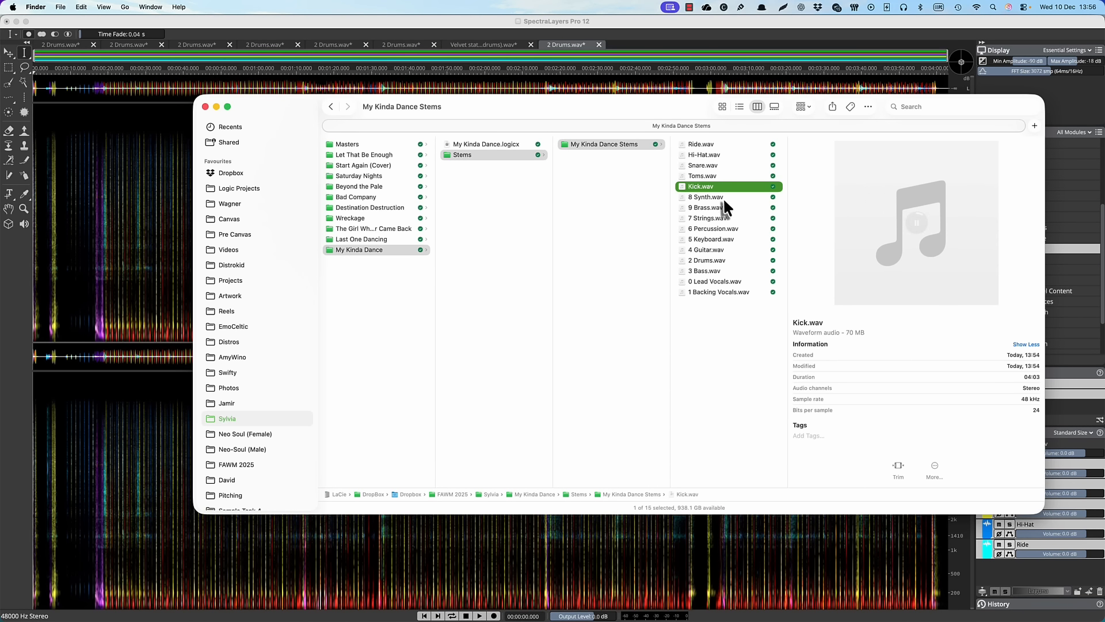
# Preview the exported Snare.wav in the My Kinda Dance Stems folder
pyautogui.click(713, 167)
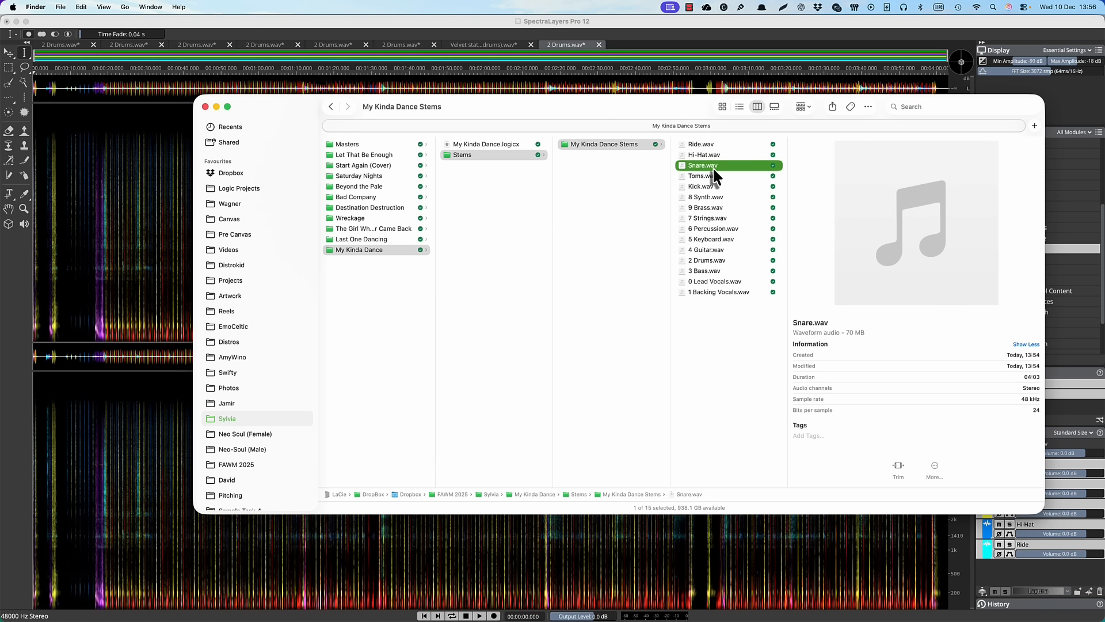
pyautogui.moveTo(920, 227)
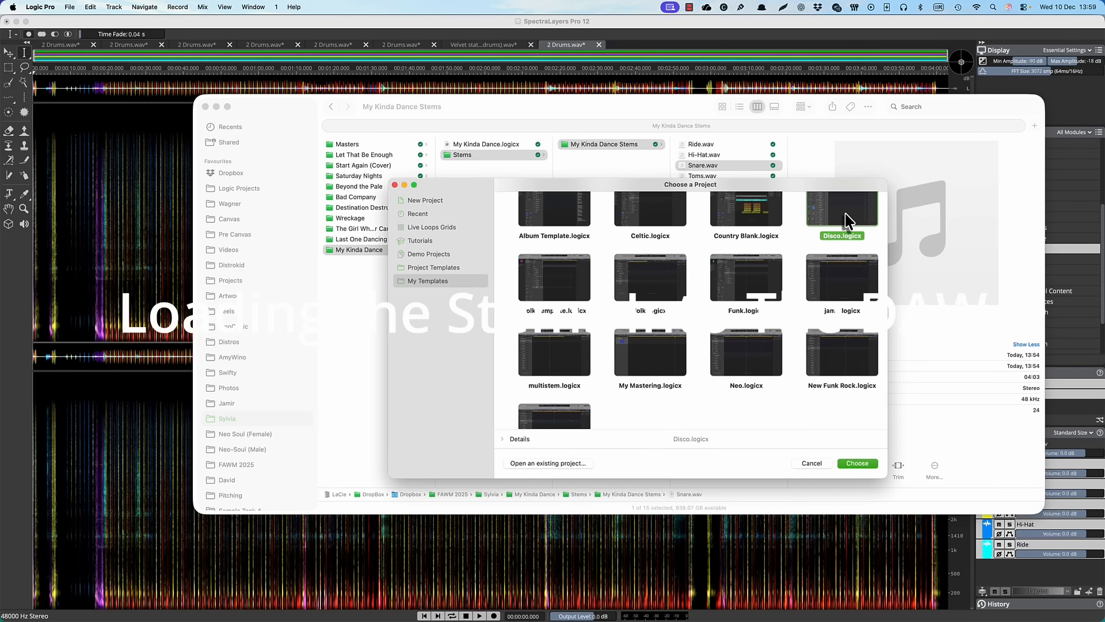
# Open a Logic Pro project with the prepared tracks, collapse the BVs track stack and review the Bass and EZ Bass tracks
pyautogui.doubleClick(845, 219)
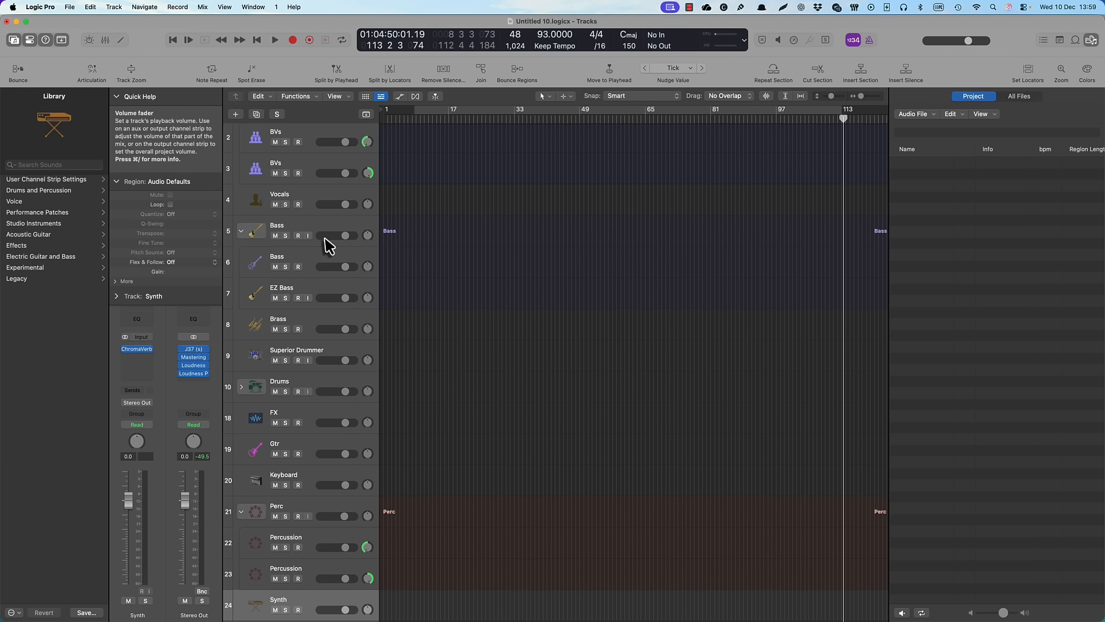
pyautogui.scroll(2, 329, 245)
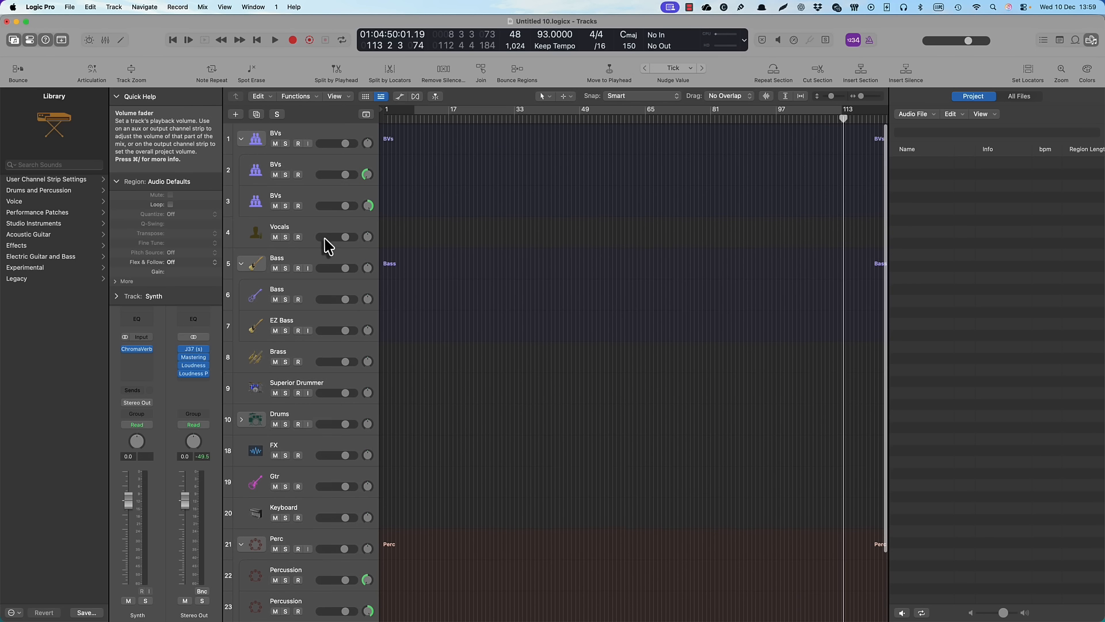
pyautogui.click(241, 140)
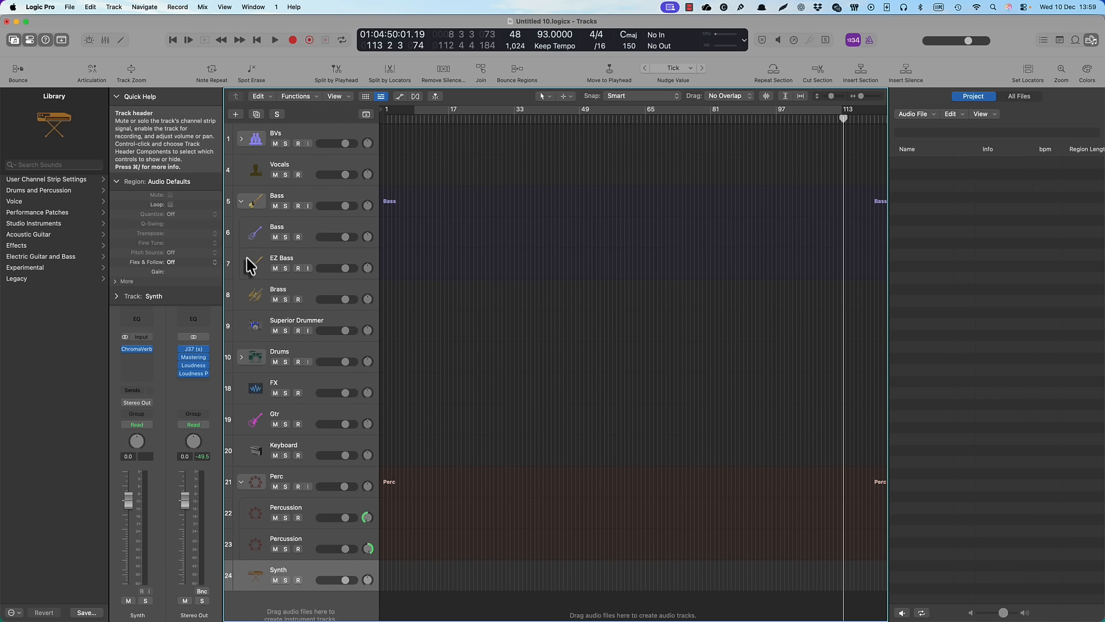
pyautogui.click(252, 239)
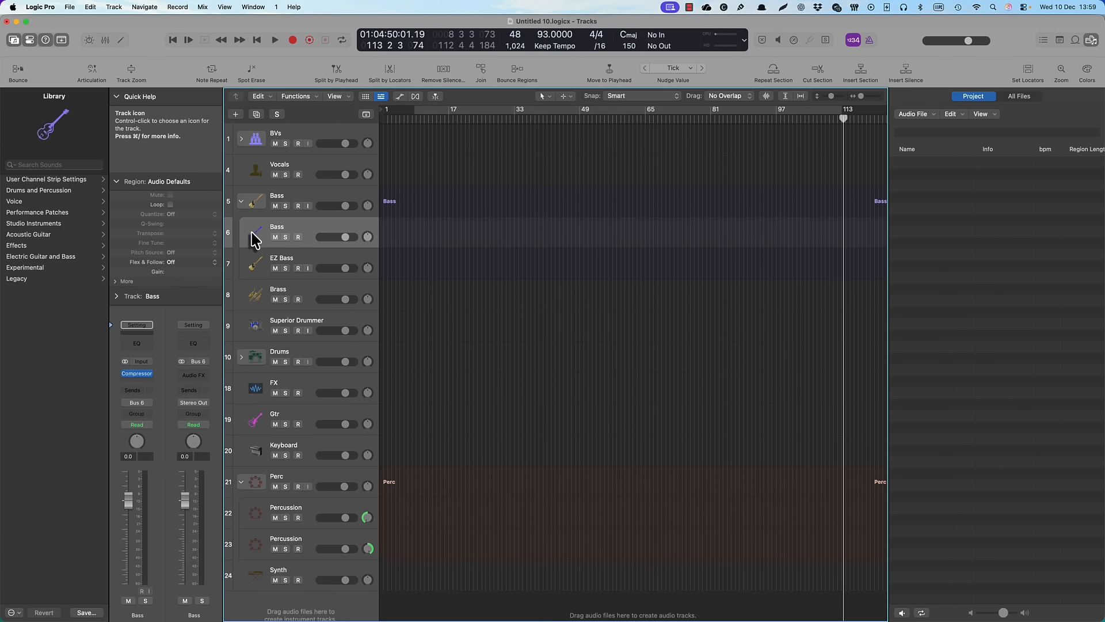
pyautogui.click(254, 273)
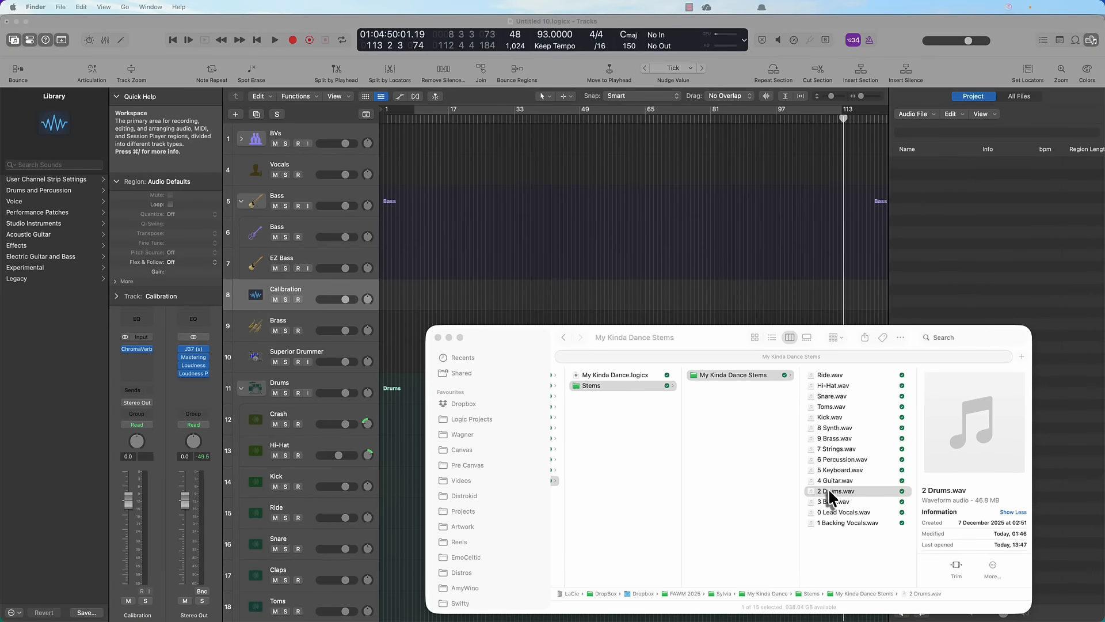
# Import the 2 Drums.wav stem onto the Calibration track at bar 5
pyautogui.moveTo(828, 488); pyautogui.dragTo(402, 298)
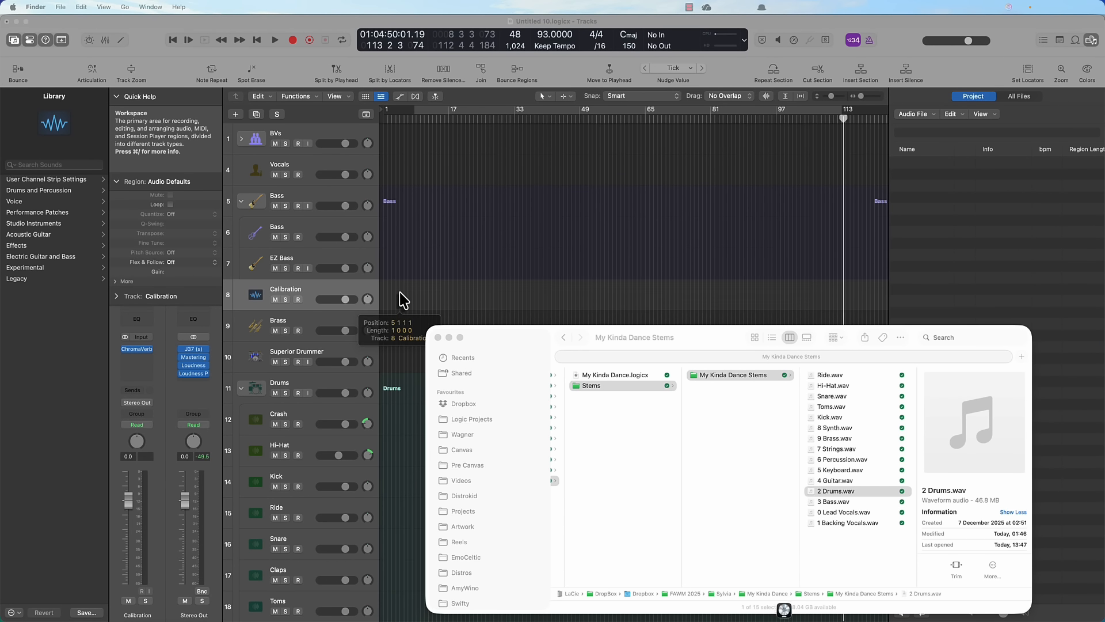
pyautogui.moveTo(403, 299); pyautogui.dragTo(403, 300)
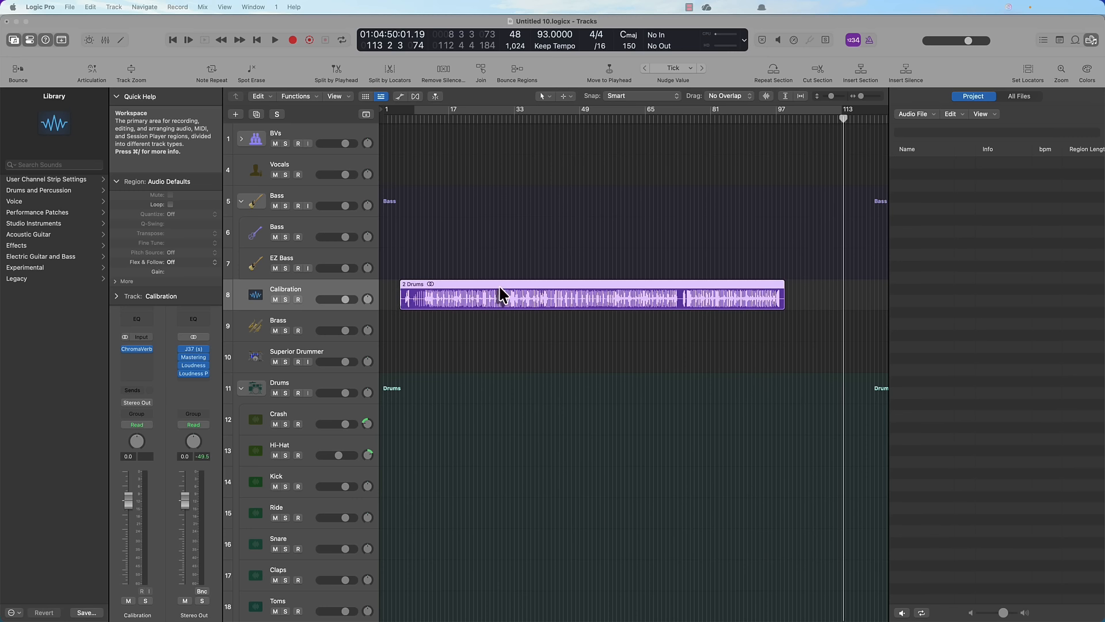
# Apply the 2 Drums region's tempo to the project tempo, aligning its downbeat to the nearest project downbeat
pyautogui.rightClick(660, 285)
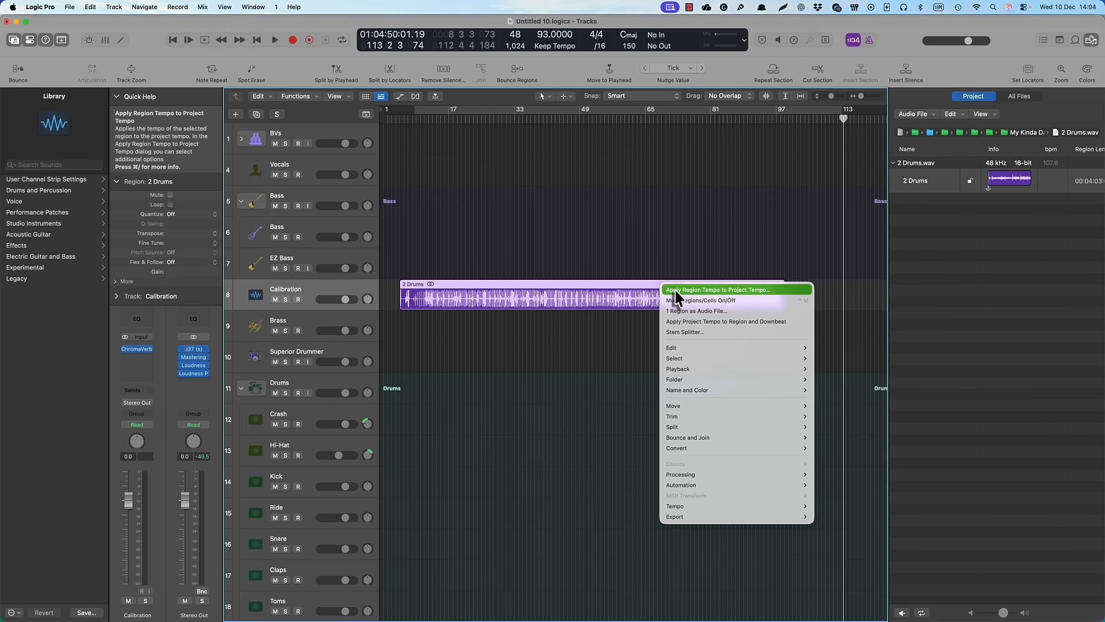
pyautogui.click(679, 290)
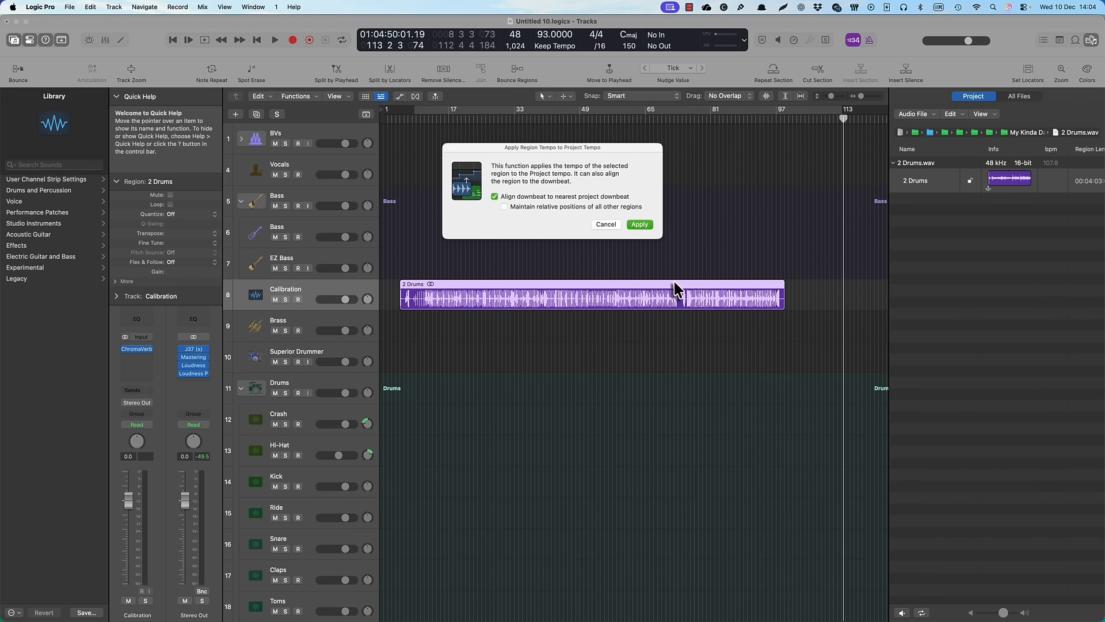
pyautogui.click(640, 224)
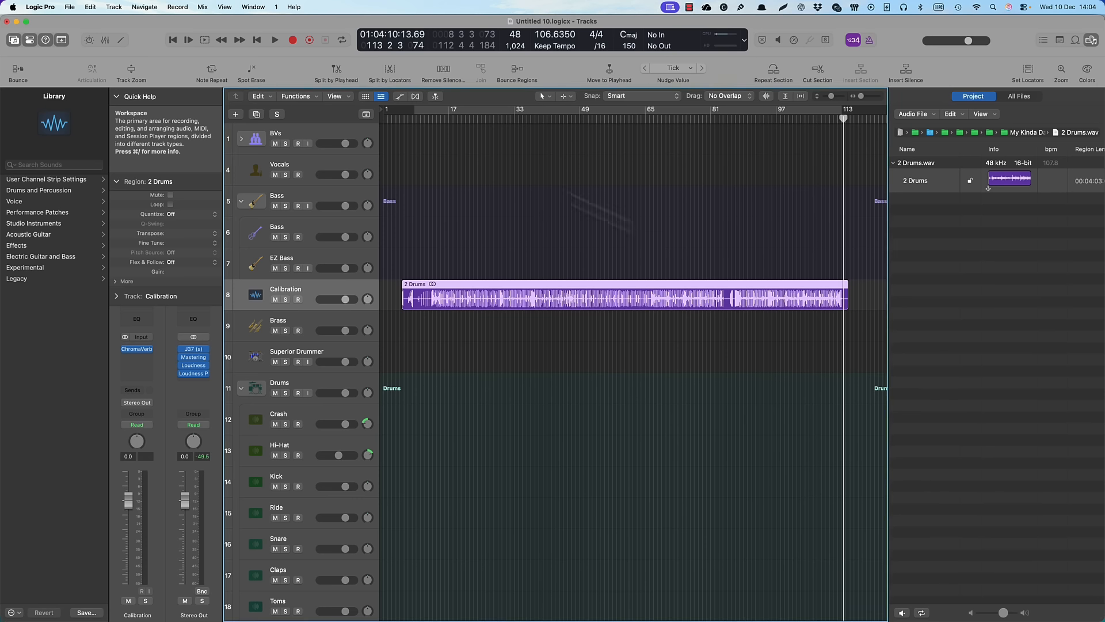
# Show the global tracks and delete all tempo changes after the first, leaving one constant project tempo of 104.3
pyautogui.click(367, 115)
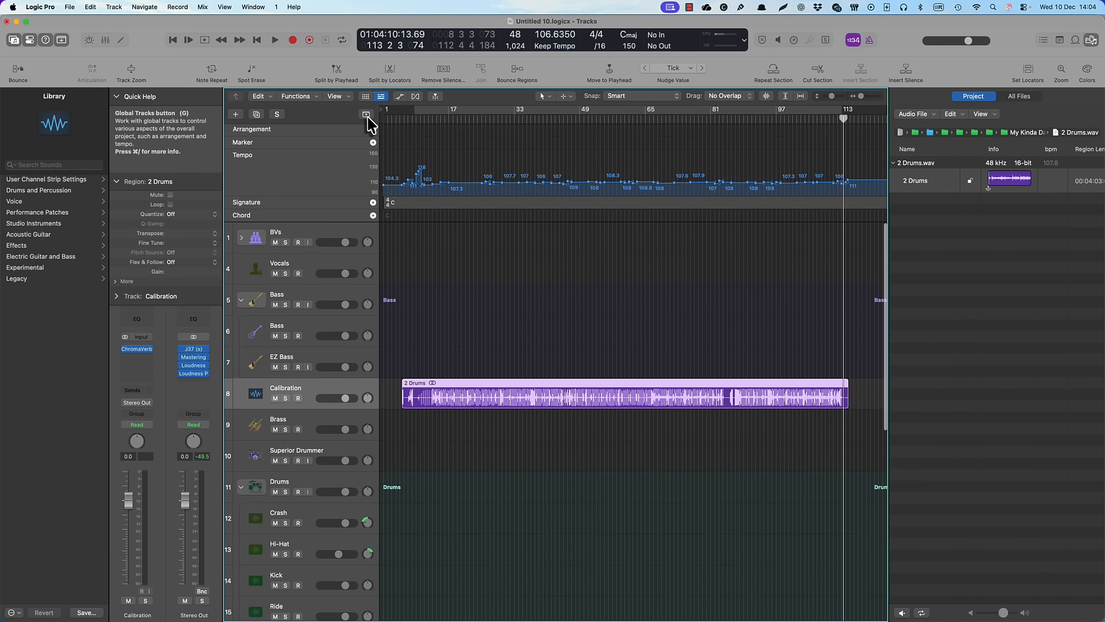
pyautogui.press('f')
pyautogui.moveTo(1017, 149); pyautogui.dragTo(371, 178)
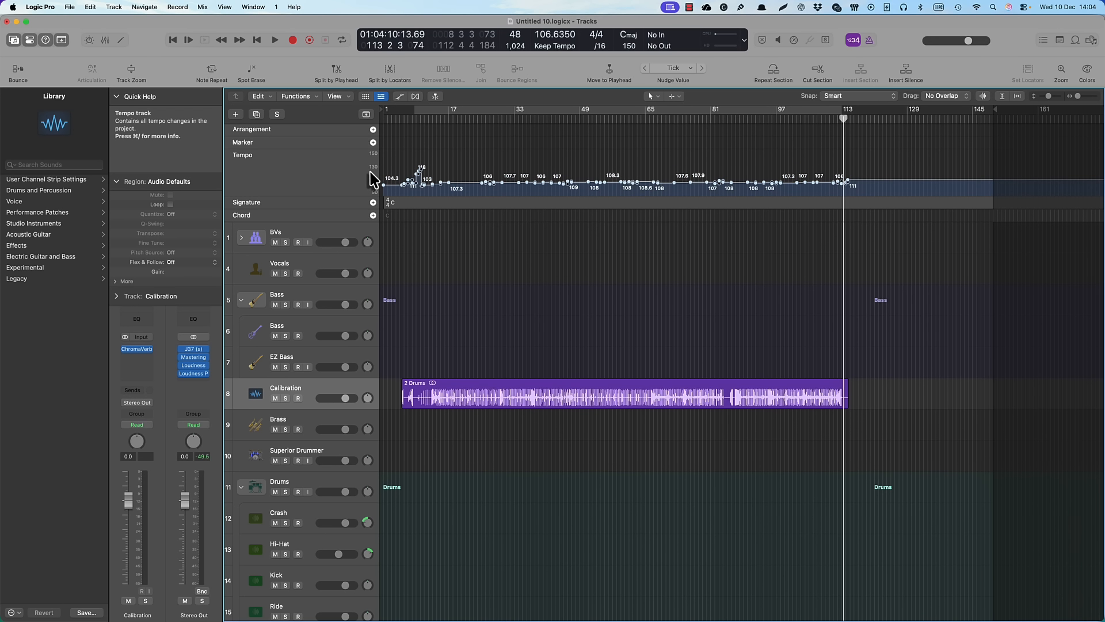
pyautogui.press('Delete')
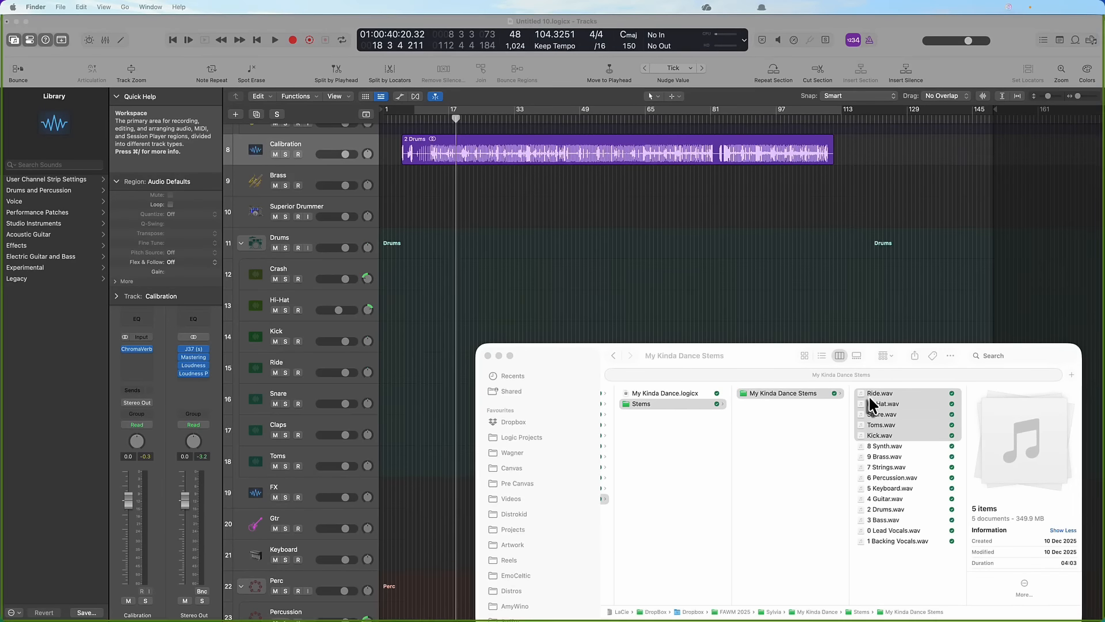
# Add the Ride, Hi-Hat, Snare, Toms and Kick WAV files to the existing tracks in the Drums stack, starting at the Crash track
pyautogui.moveTo(869, 395); pyautogui.dragTo(633, 332)
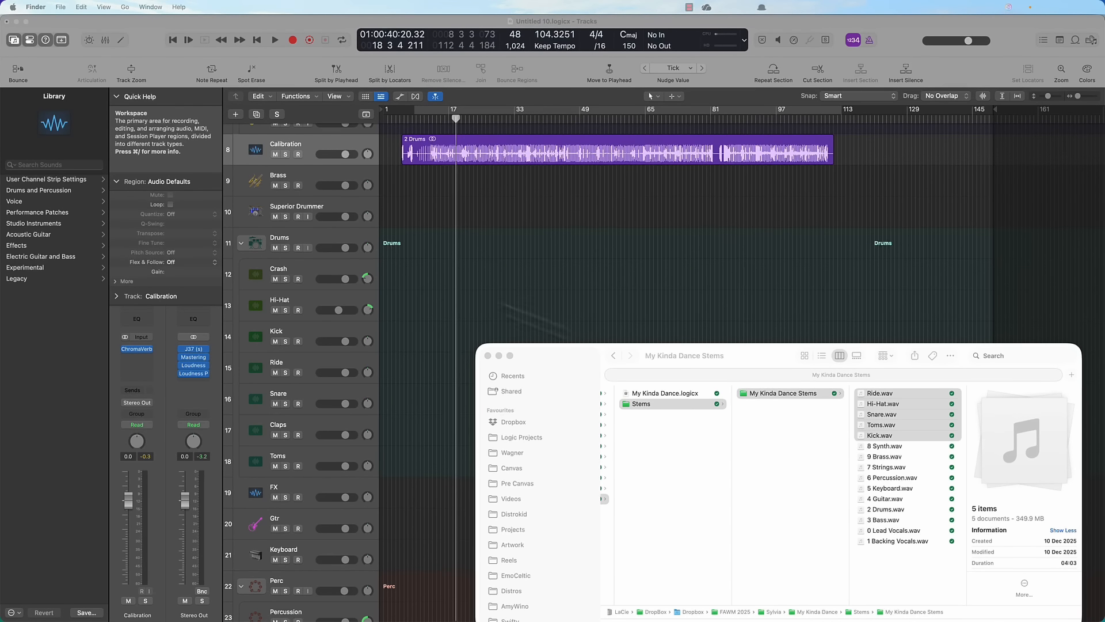
pyautogui.moveTo(471, 299); pyautogui.dragTo(407, 297)
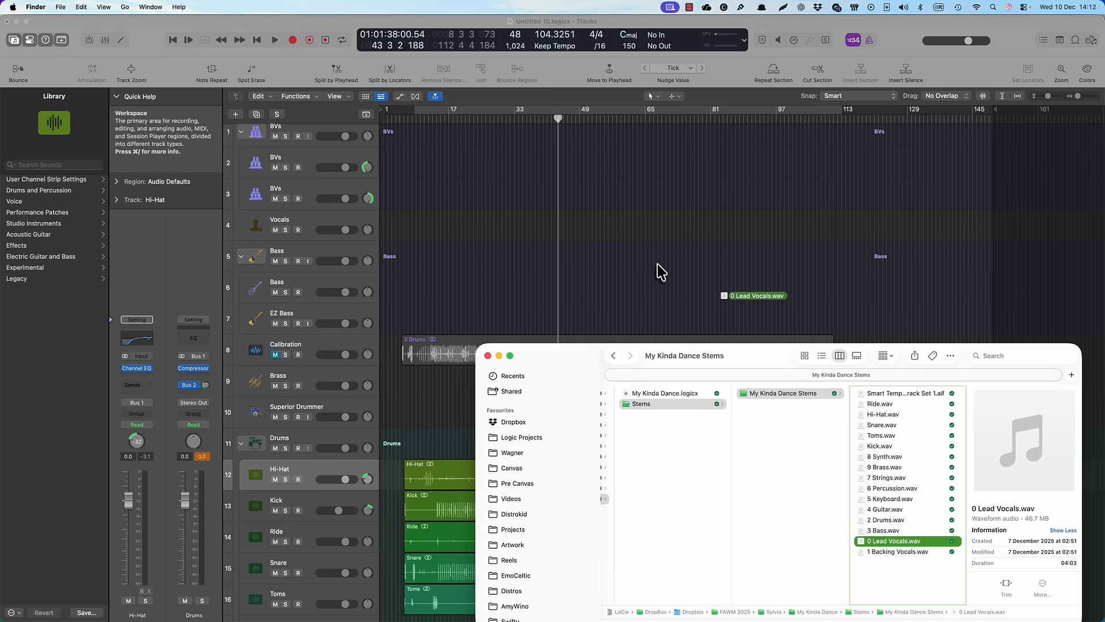
# Place the lead and backing vocal stems on their tracks and quantize the 1 Backing Vocals.1 region to 1/64 Note
pyautogui.moveTo(661, 272); pyautogui.dragTo(420, 224)
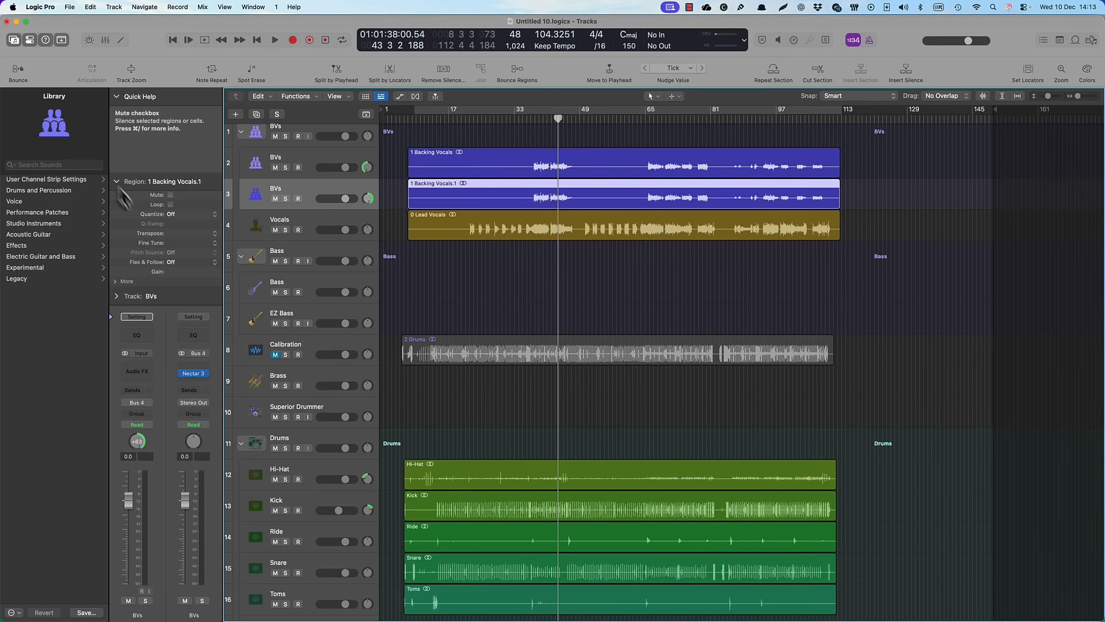
pyautogui.click(183, 218)
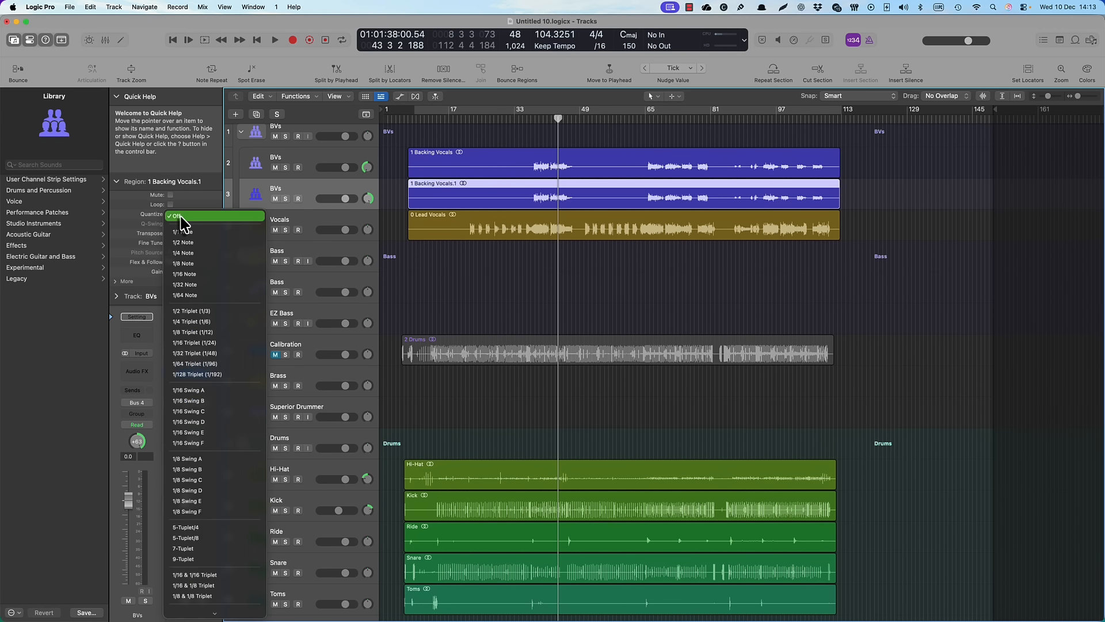
pyautogui.click(190, 295)
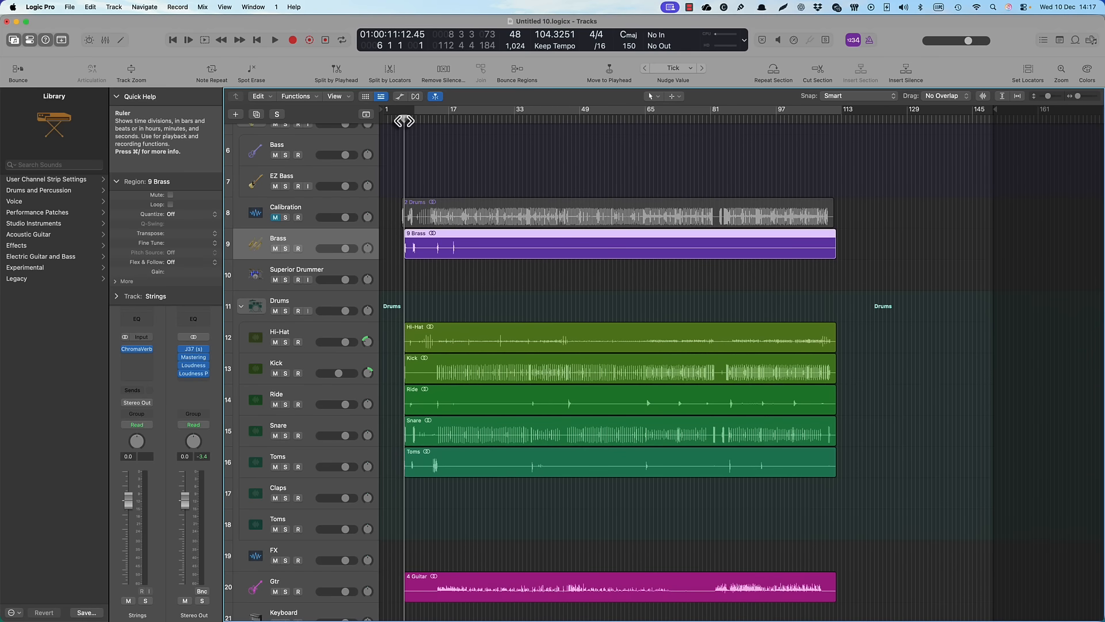
# Play back the arranged stems, skipping ahead to about bar 21 to hear the lead vocals enter
pyautogui.press('space')
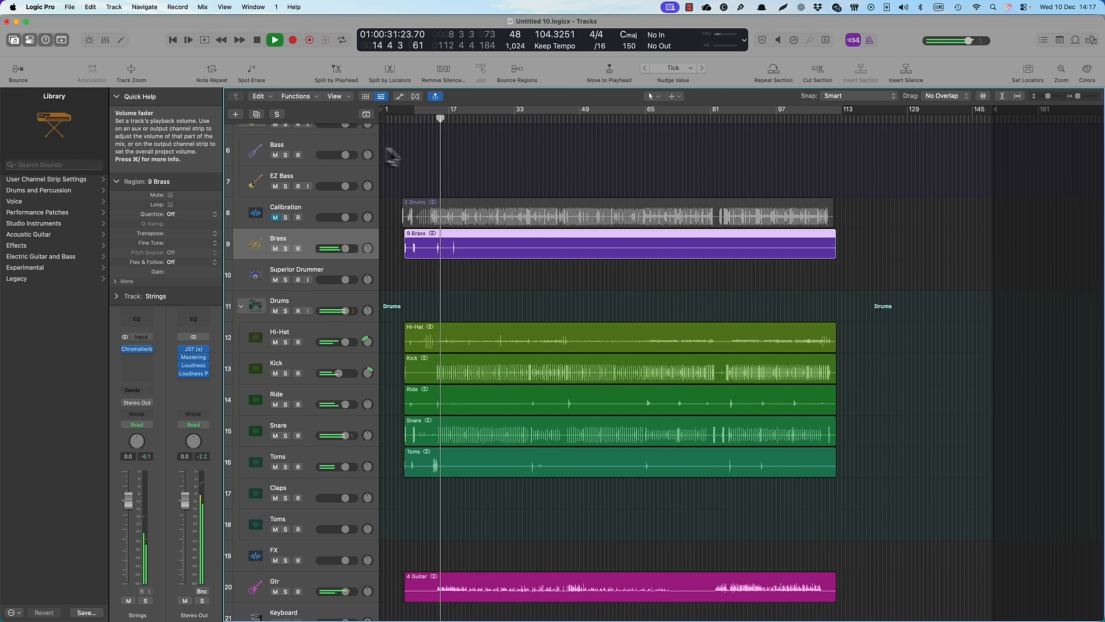
pyautogui.scroll(5, 395, 155)
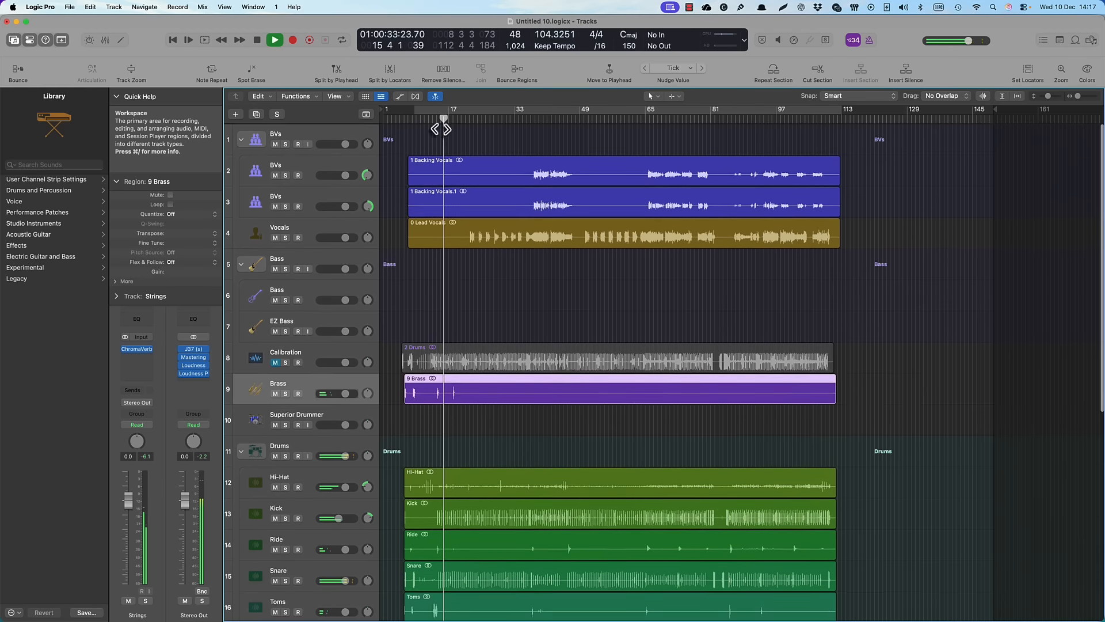
pyautogui.click(468, 122)
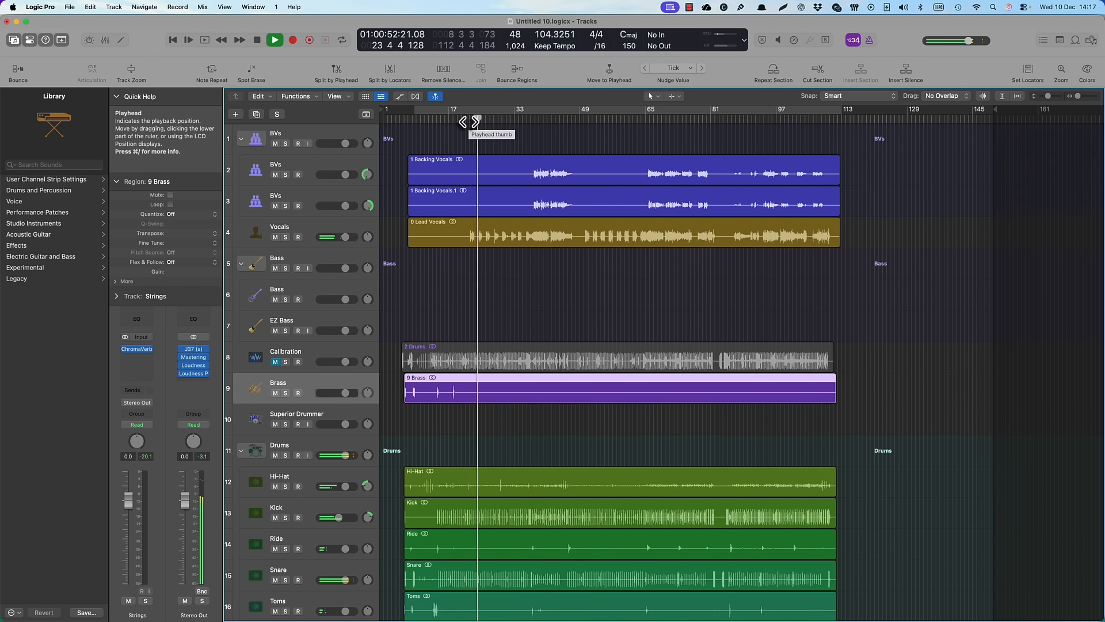
pyautogui.click(461, 144)
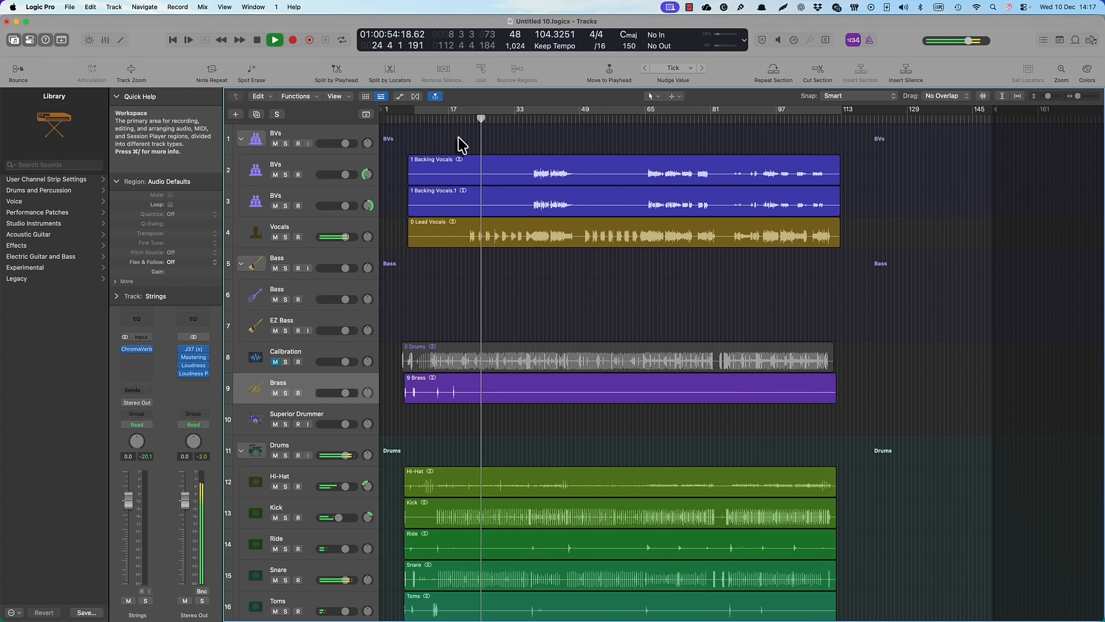
pyautogui.press('space')
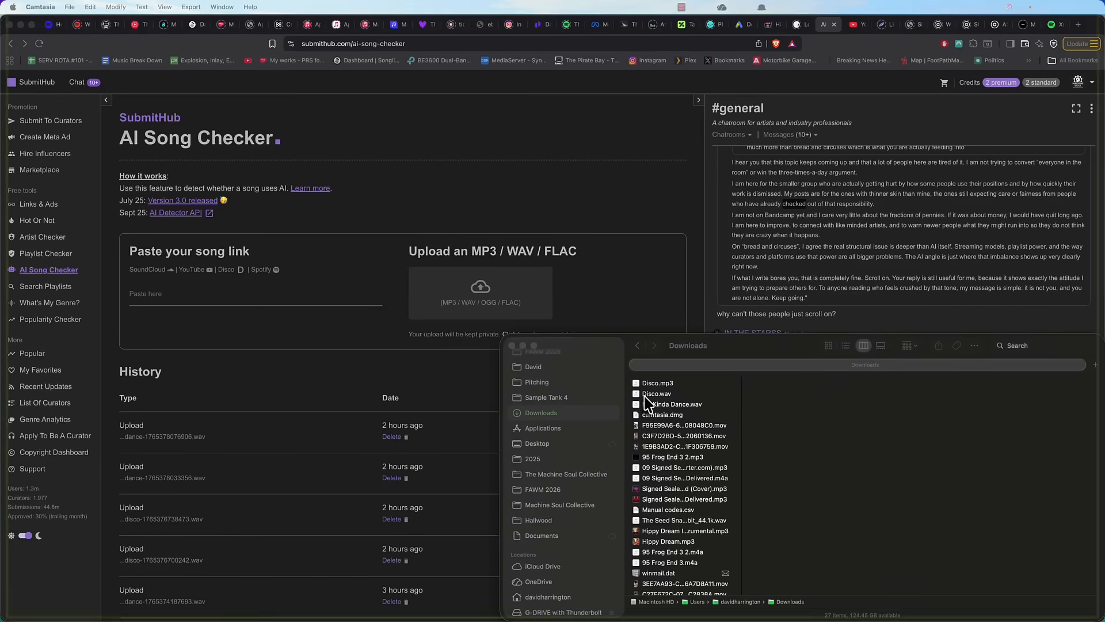
# Check the disco WAV file with SubmitHub's AI Song Checker and rate the analysis as accurate
pyautogui.moveTo(656, 393); pyautogui.dragTo(470, 304)
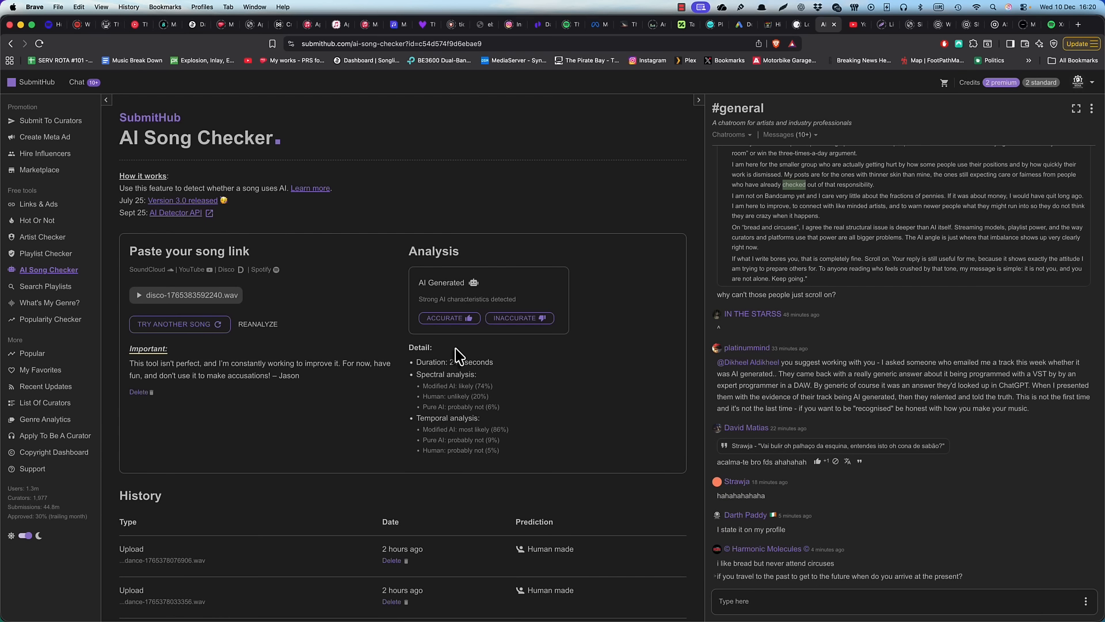
pyautogui.click(456, 318)
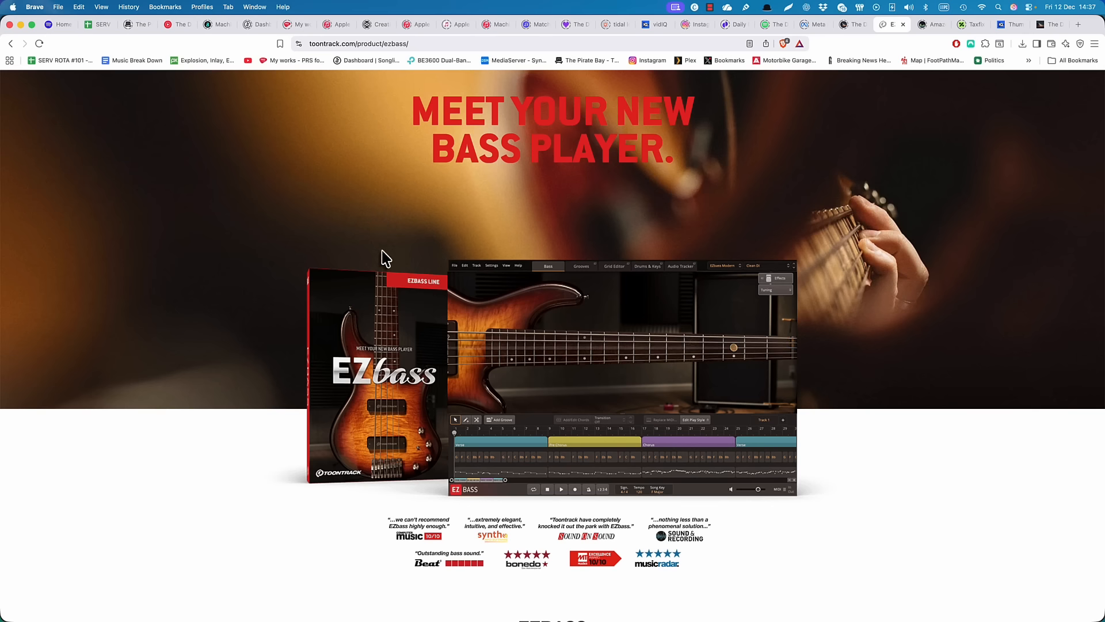
# Look through the EZbass product page on toontrack.com for its features and audio-to-MIDI conversion
pyautogui.scroll(-1, 384, 258)
pyautogui.scroll(-15, 383, 254)
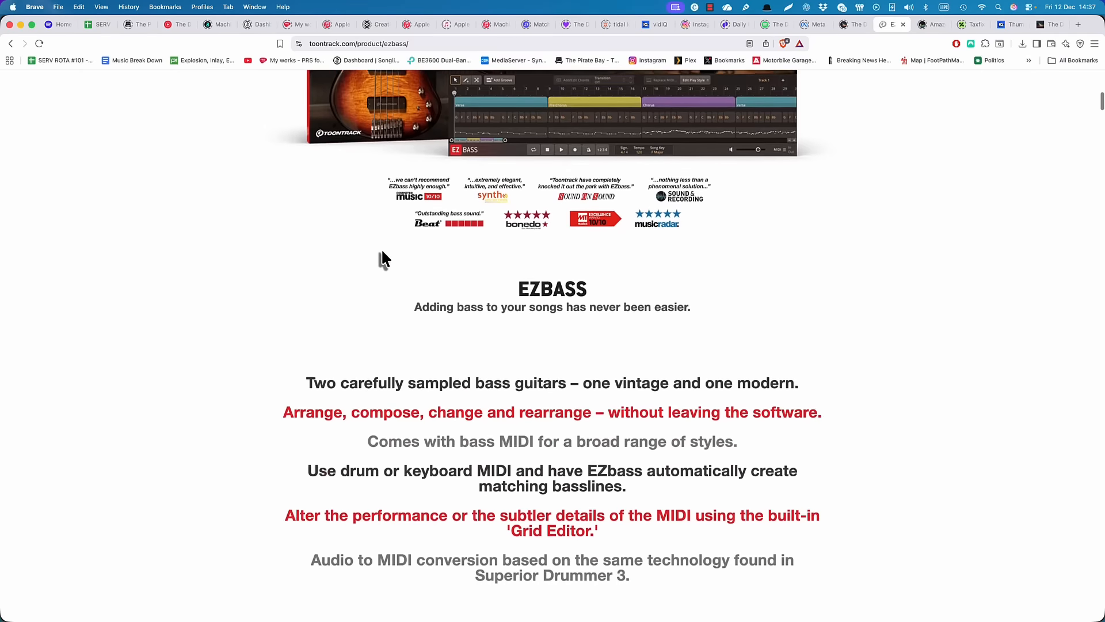
pyautogui.scroll(-10, 381, 250)
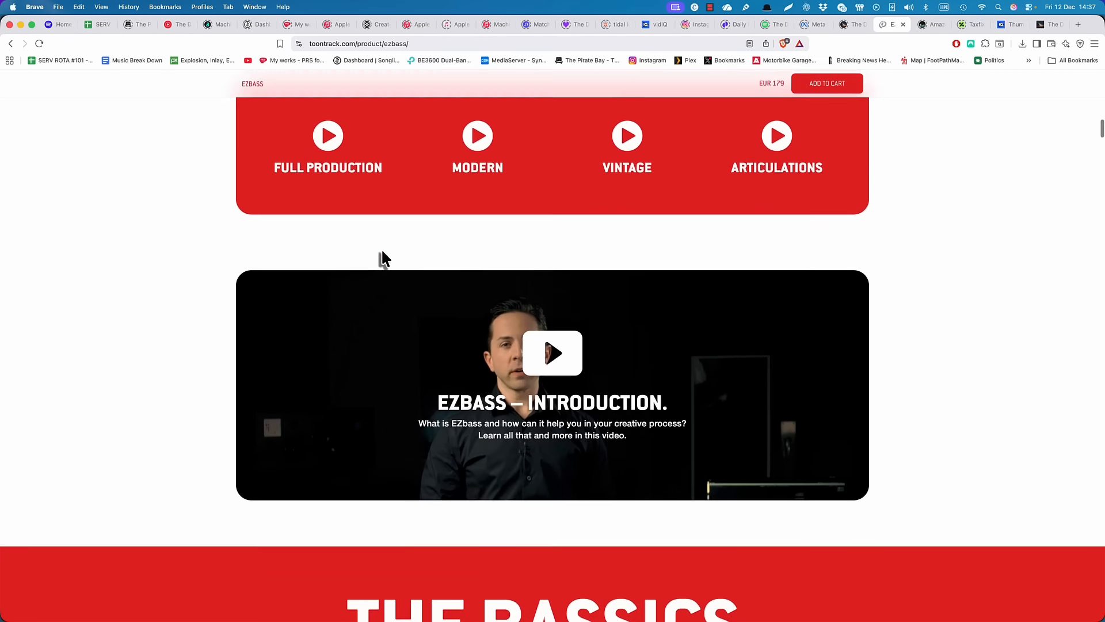
pyautogui.scroll(6, 381, 250)
pyautogui.scroll(20, 381, 253)
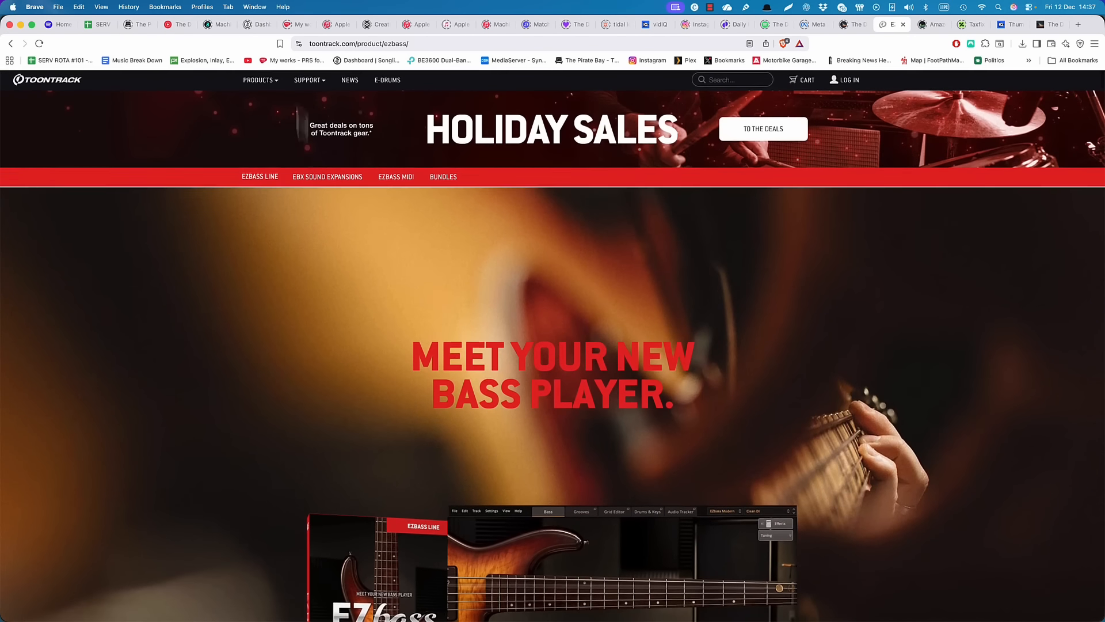
# Open Toontrack's Superior Drummer 3 product page and look through its overview
pyautogui.moveTo(271, 80)
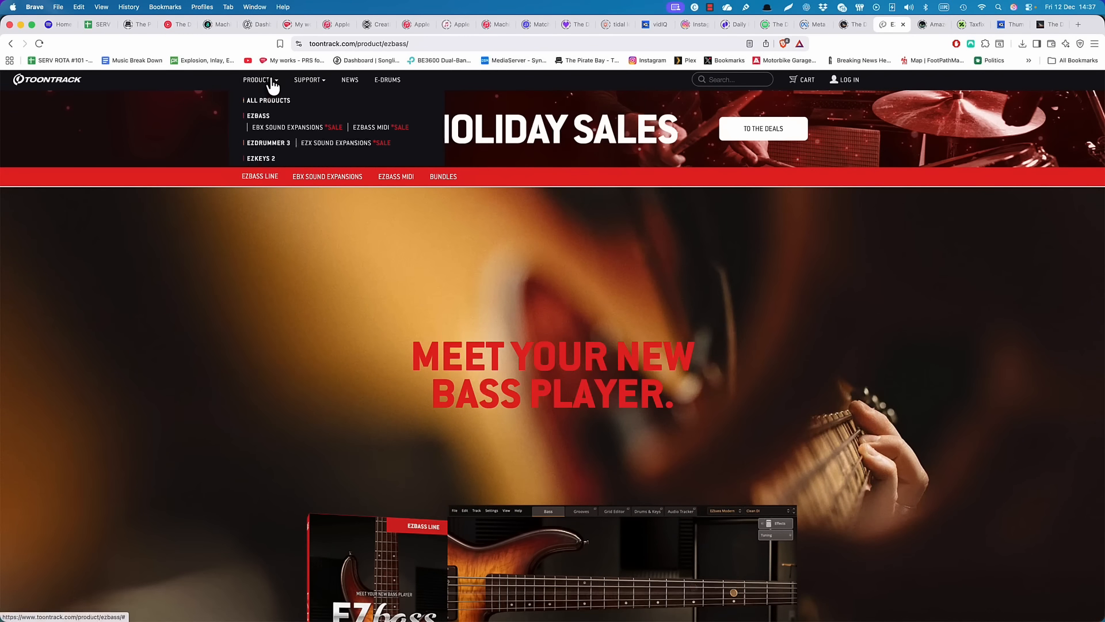
pyautogui.click(309, 224)
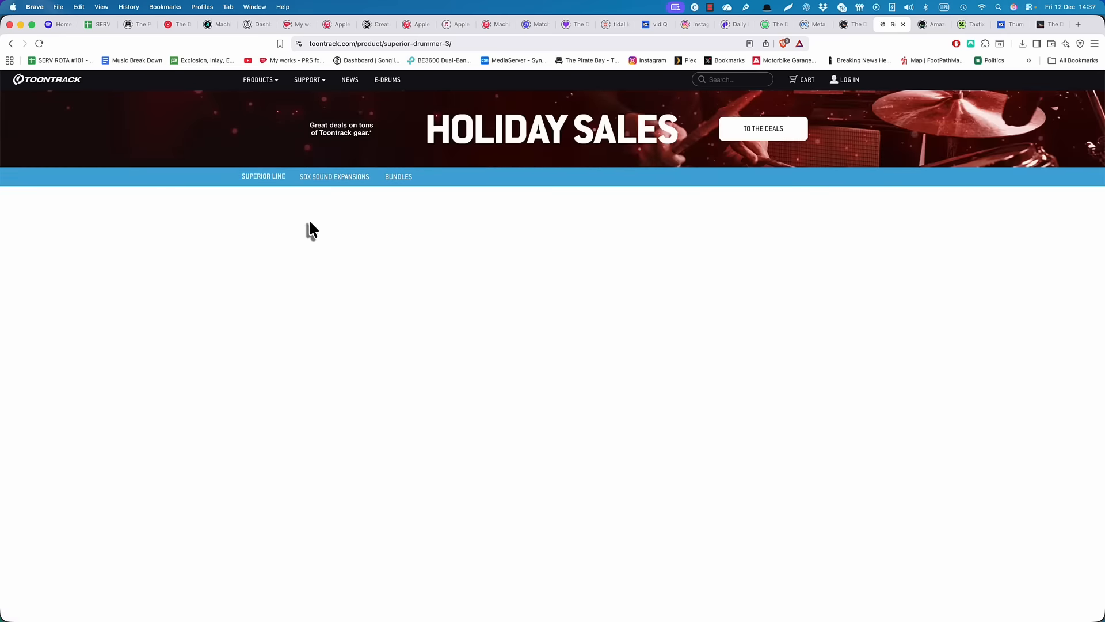
pyautogui.scroll(-5, 310, 228)
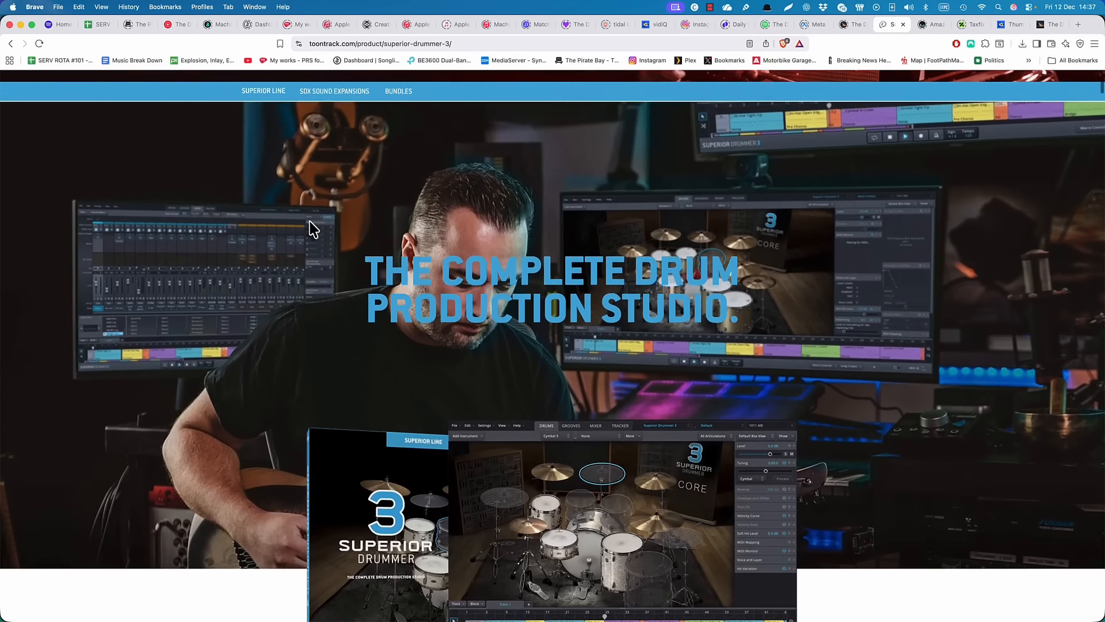
pyautogui.scroll(-3, 311, 229)
pyautogui.scroll(2, 311, 228)
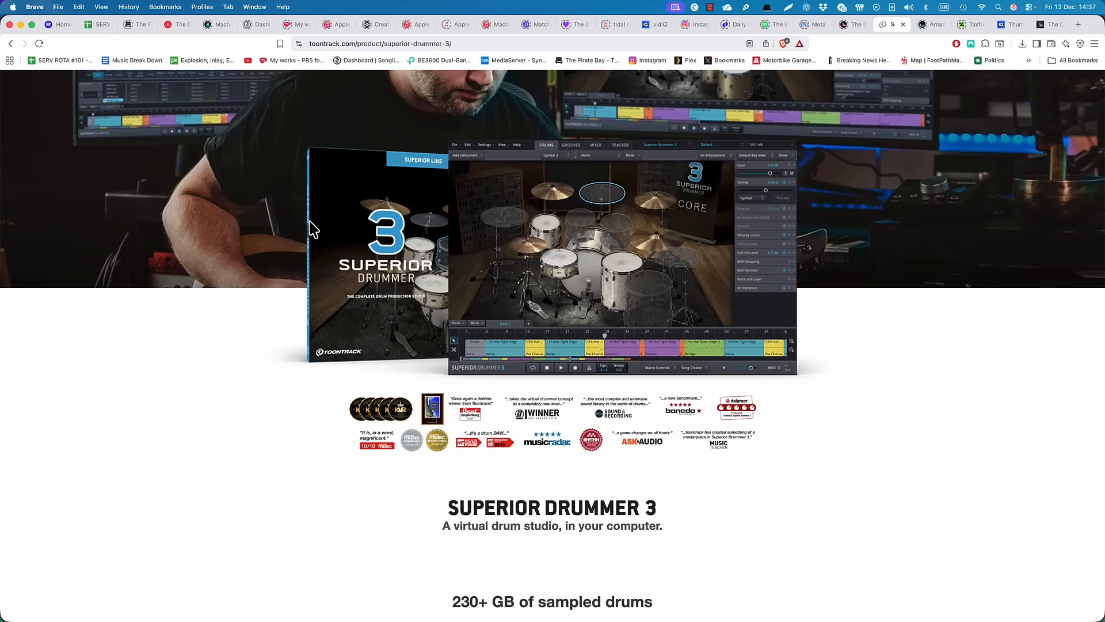
# Switch to Logic Pro and load 3 Bass.wav into EZbass's Audio Tracker, converting Bass Audio to MIDI at 104.3 BPM
pyautogui.press('super+Tab')
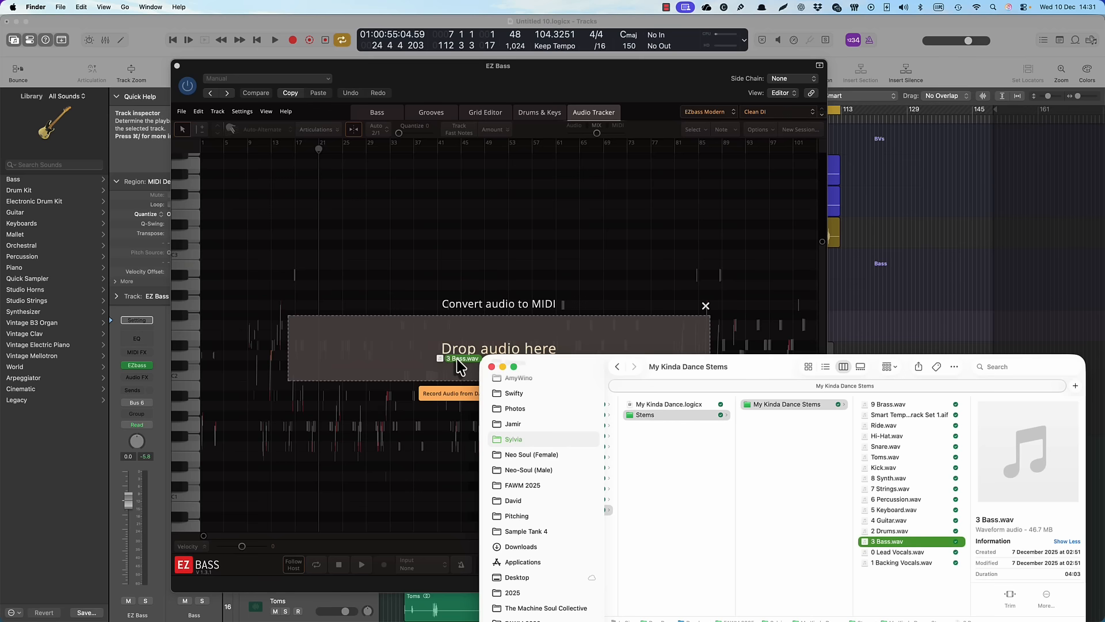
pyautogui.moveTo(431, 389); pyautogui.dragTo(460, 367)
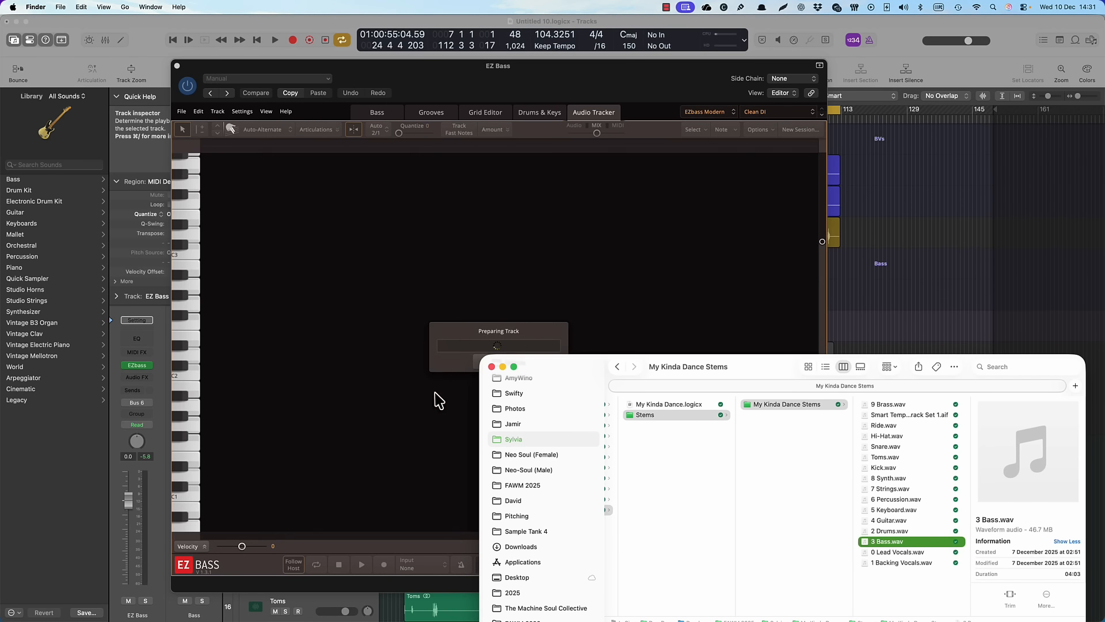
pyautogui.click(435, 392)
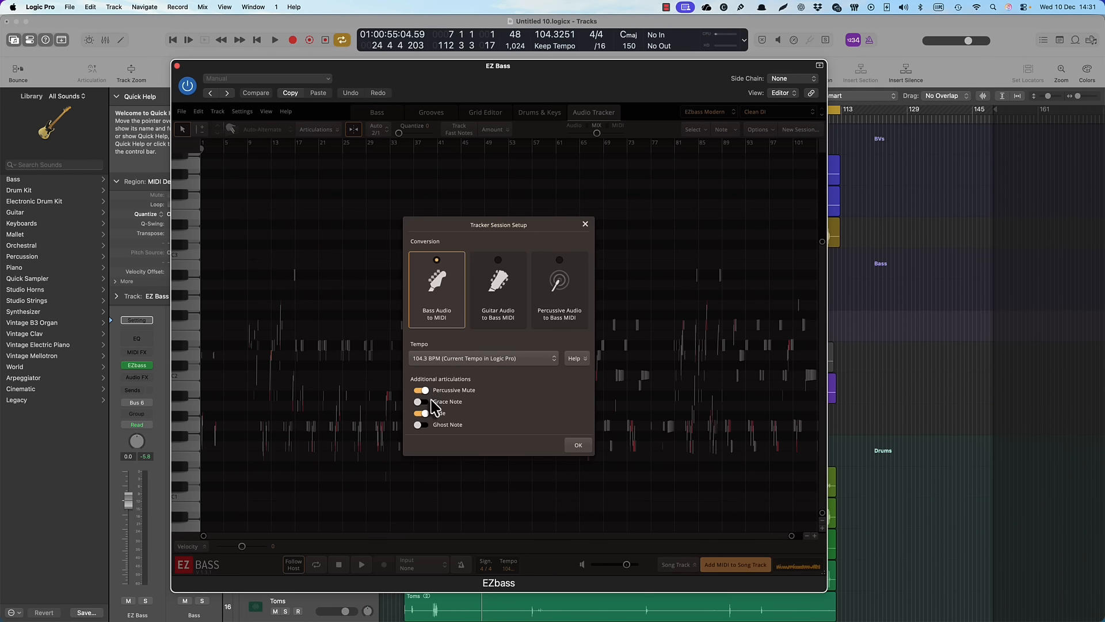
pyautogui.click(584, 452)
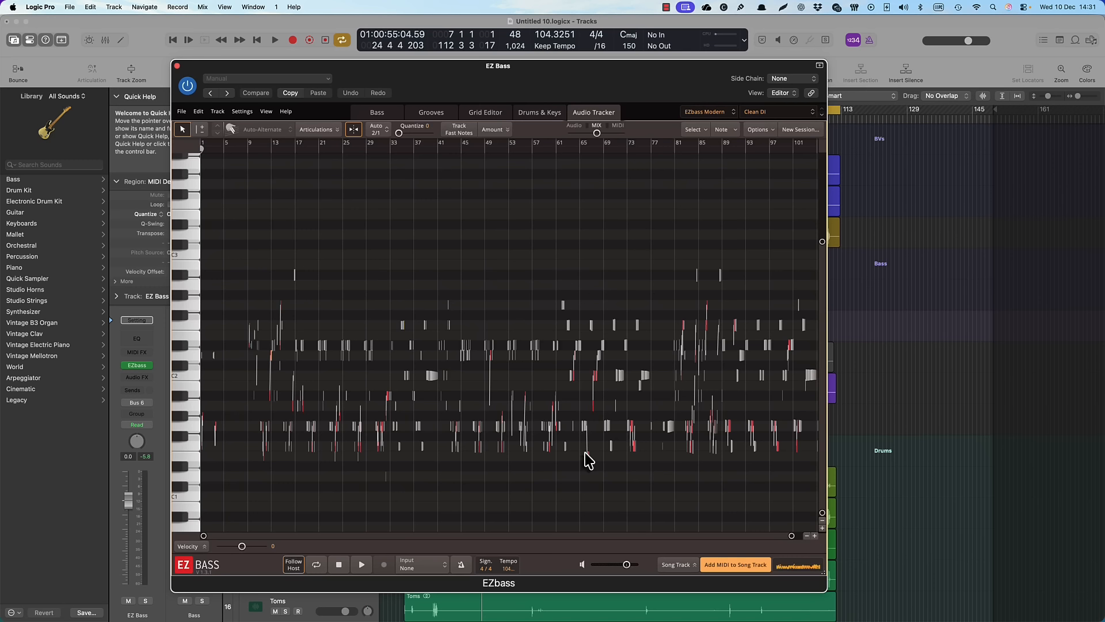
# Preview the tracked bass notes from about bar 22 and add the MIDI to the EZbass song track
pyautogui.click(360, 566)
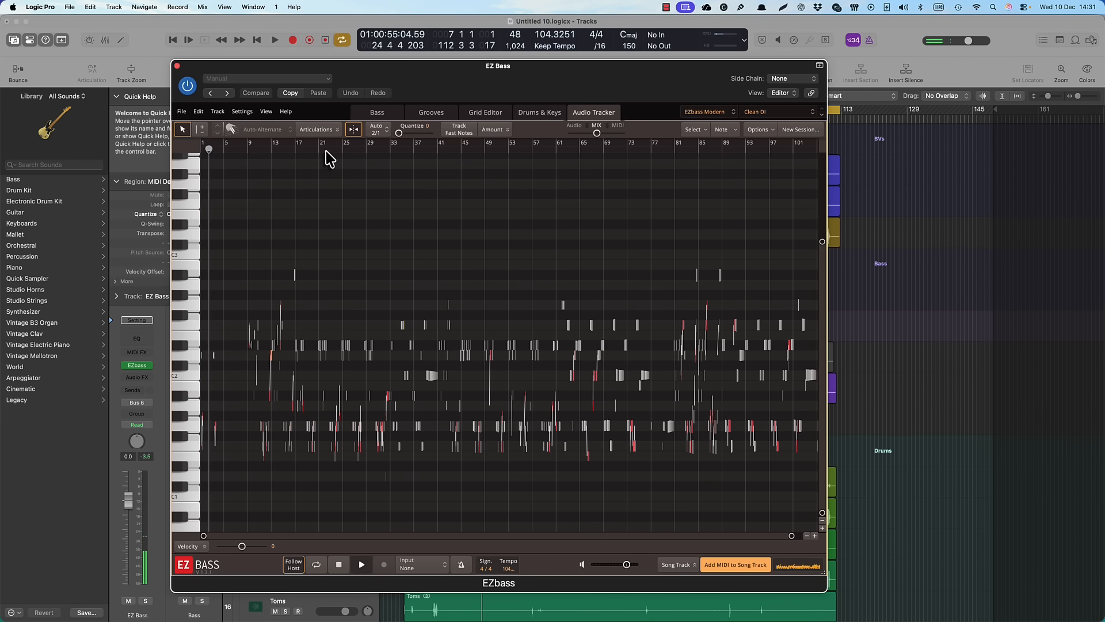
pyautogui.click(328, 149)
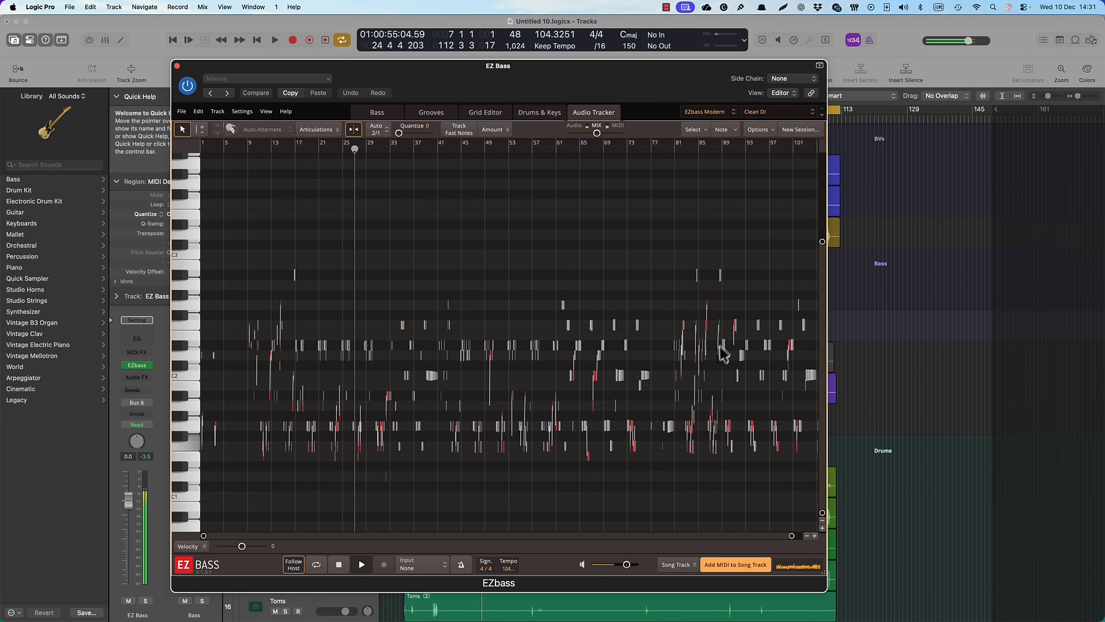
pyautogui.click(730, 567)
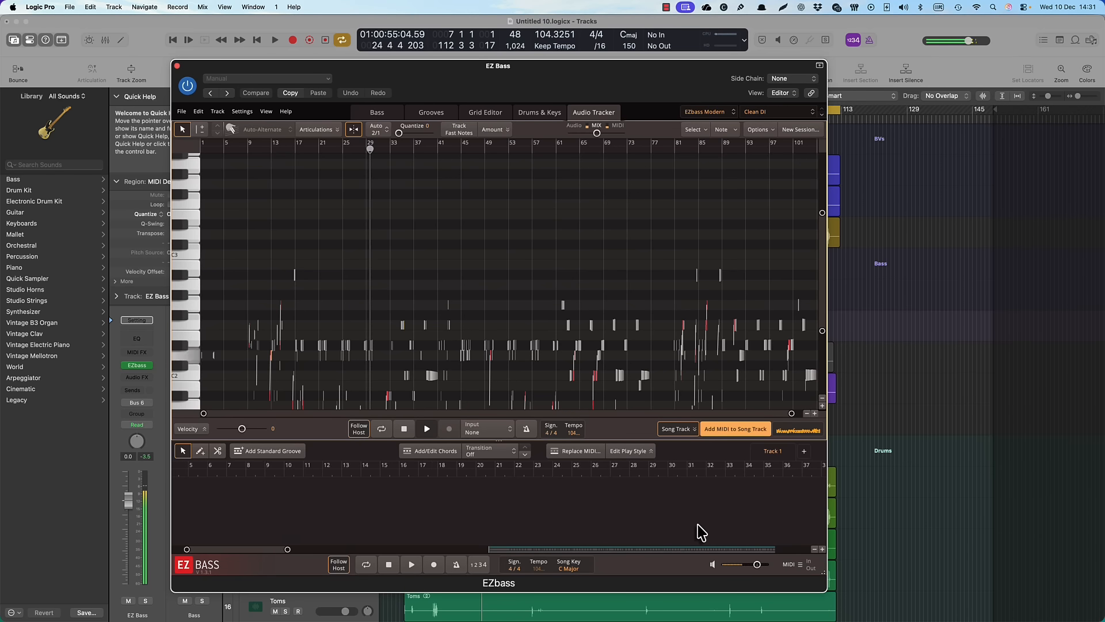
# Move the new bass block on the song track back to about bar 100 and open the Grid Editor
pyautogui.hscroll(3, 701, 533)
pyautogui.hscroll(10, 701, 532)
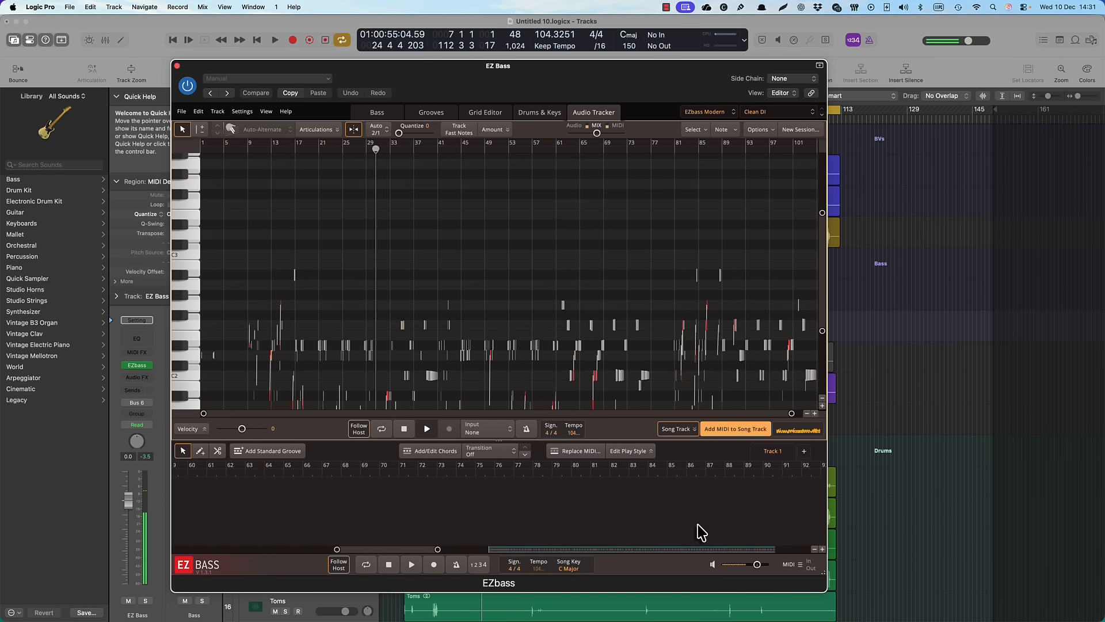
pyautogui.hscroll(6, 701, 532)
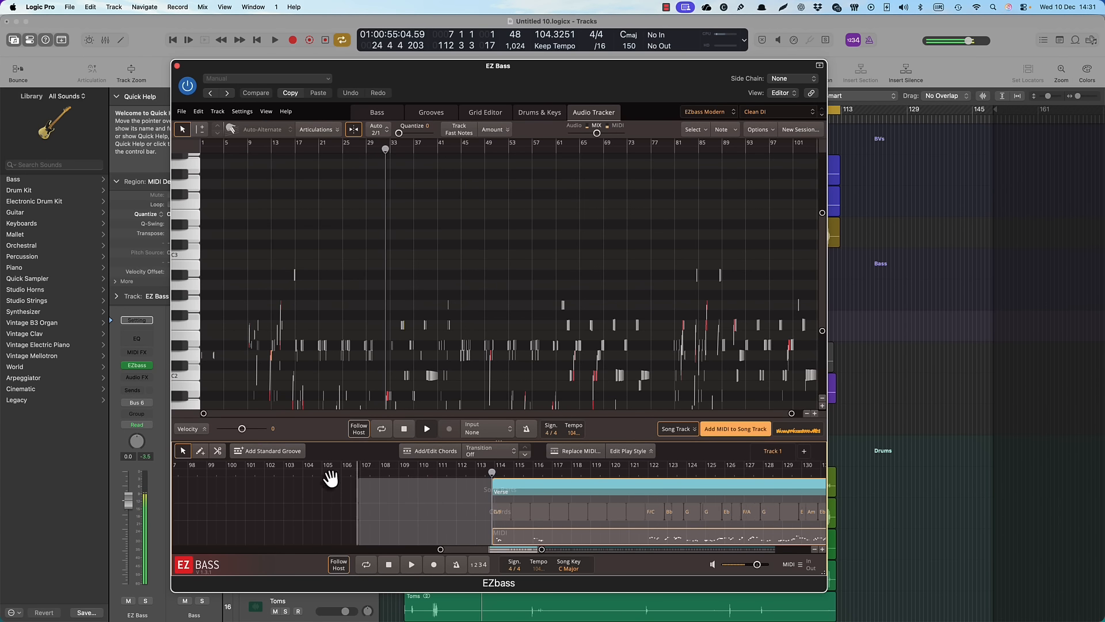
pyautogui.click(331, 480)
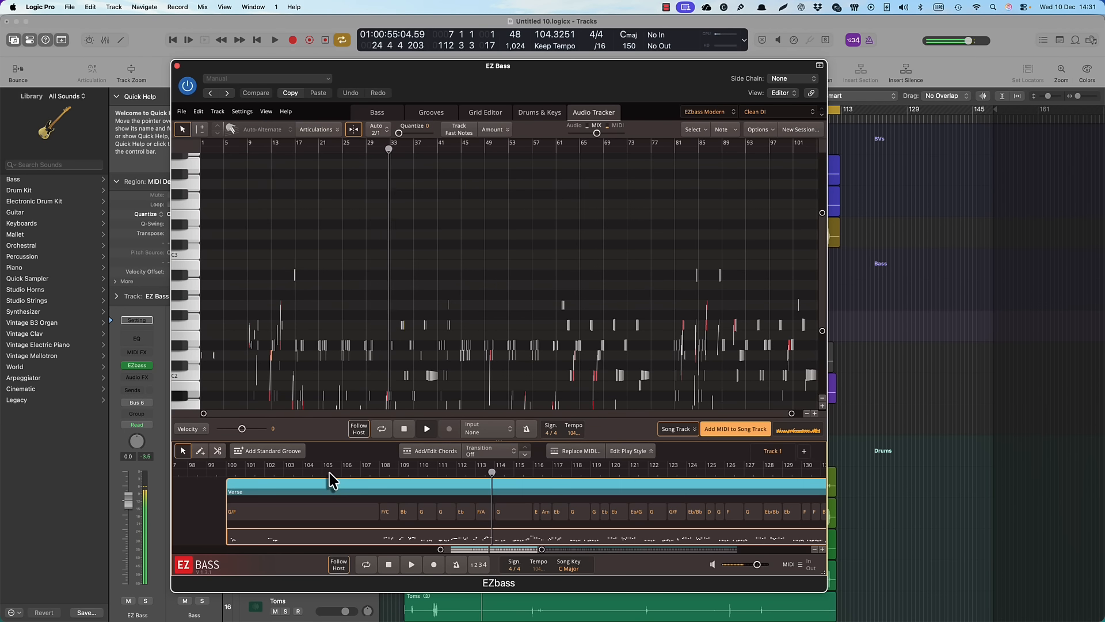
pyautogui.doubleClick(396, 541)
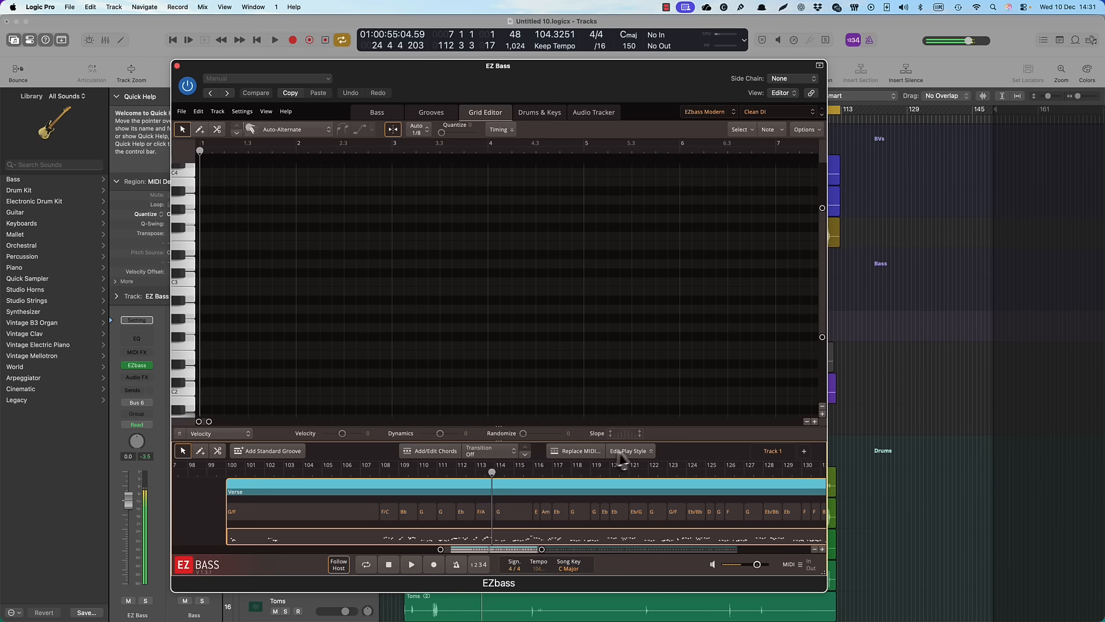
# Open the play style editing for the bass block on the EZbass song track
pyautogui.click(628, 452)
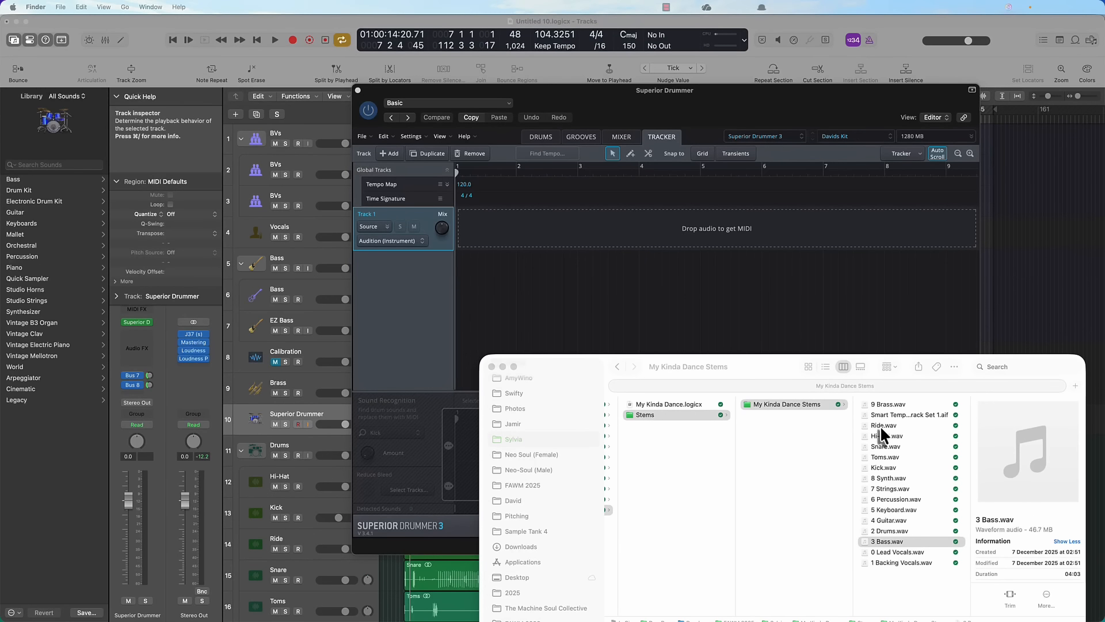
# Load Ride.wav, Hi-Hat.wav, Snare.wav, Toms.wav and Kick.wav from Finder into Superior Drummer's Tracker, and bring the plug-in window forward
pyautogui.click(880, 426)
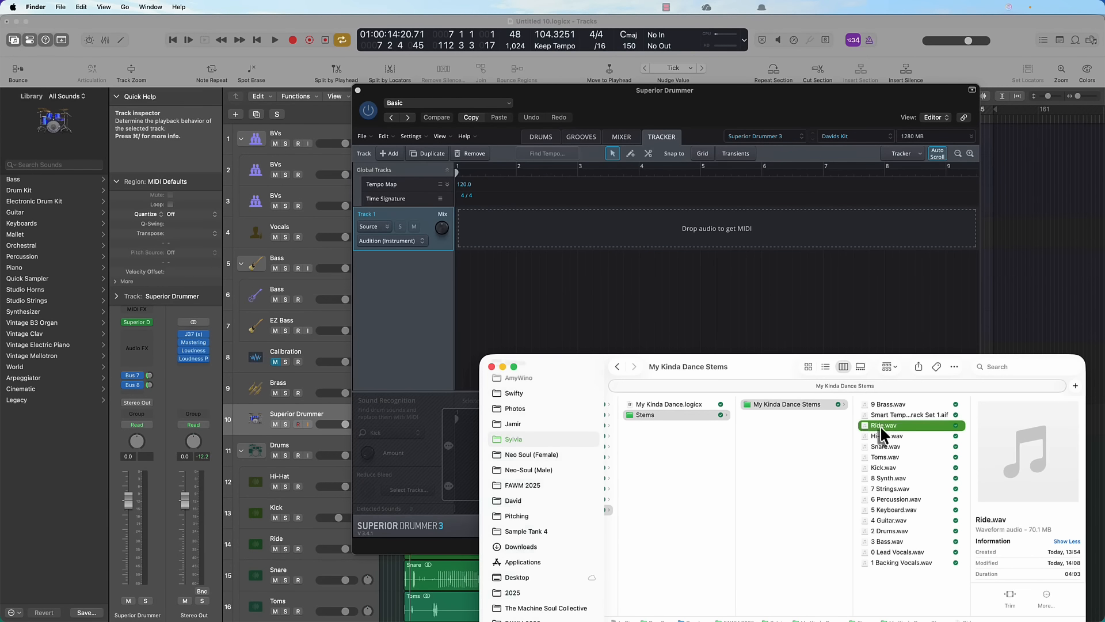
pyautogui.keyDown('shift'); pyautogui.click(881, 466); pyautogui.keyUp('shift')
pyautogui.moveTo(879, 444); pyautogui.dragTo(726, 306)
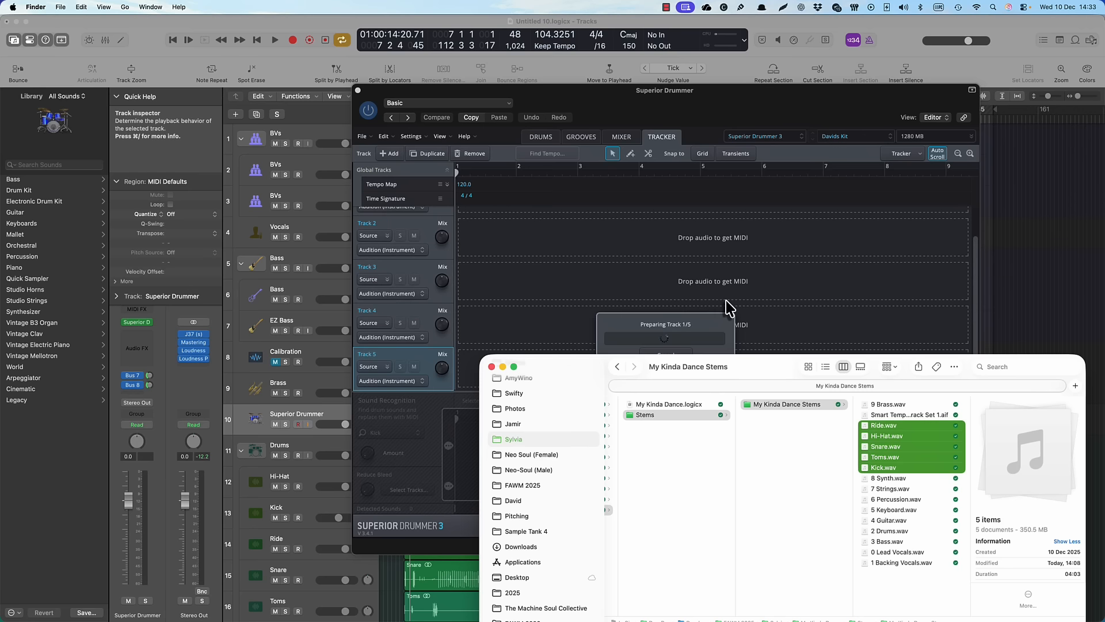
pyautogui.click(690, 110)
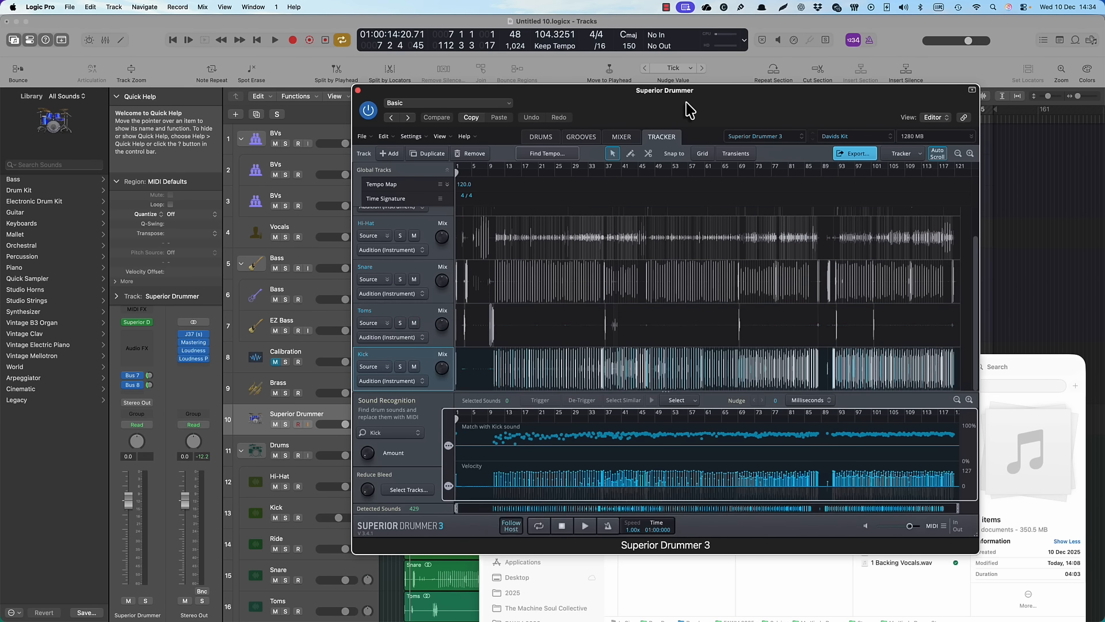
# Preview the tracked drum stems in Superior Drummer from about bar 45
pyautogui.click(643, 415)
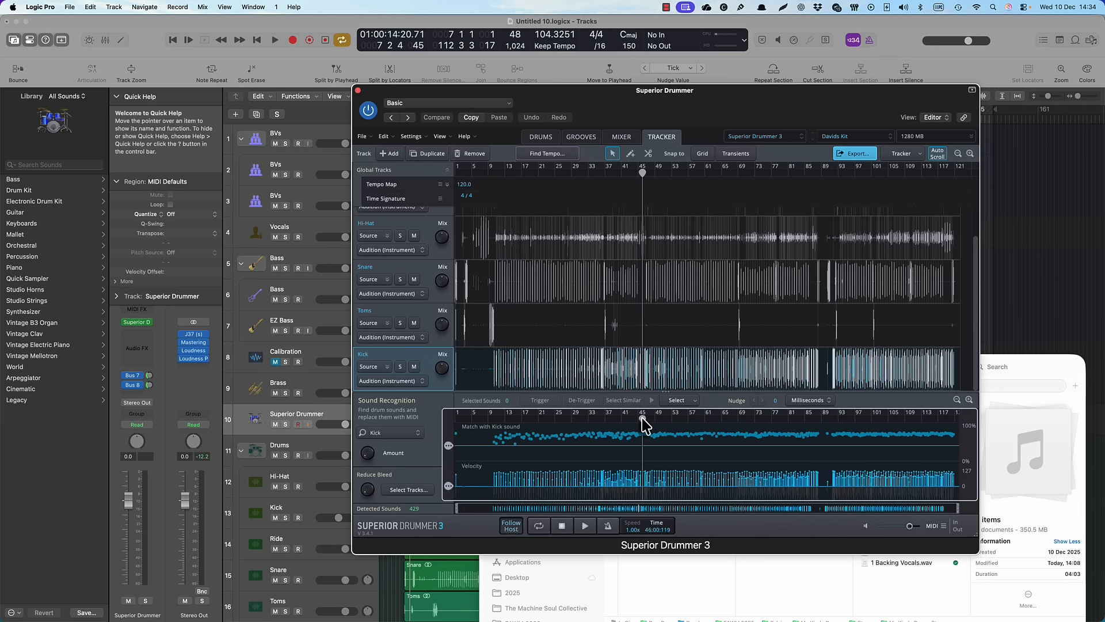
pyautogui.click(585, 526)
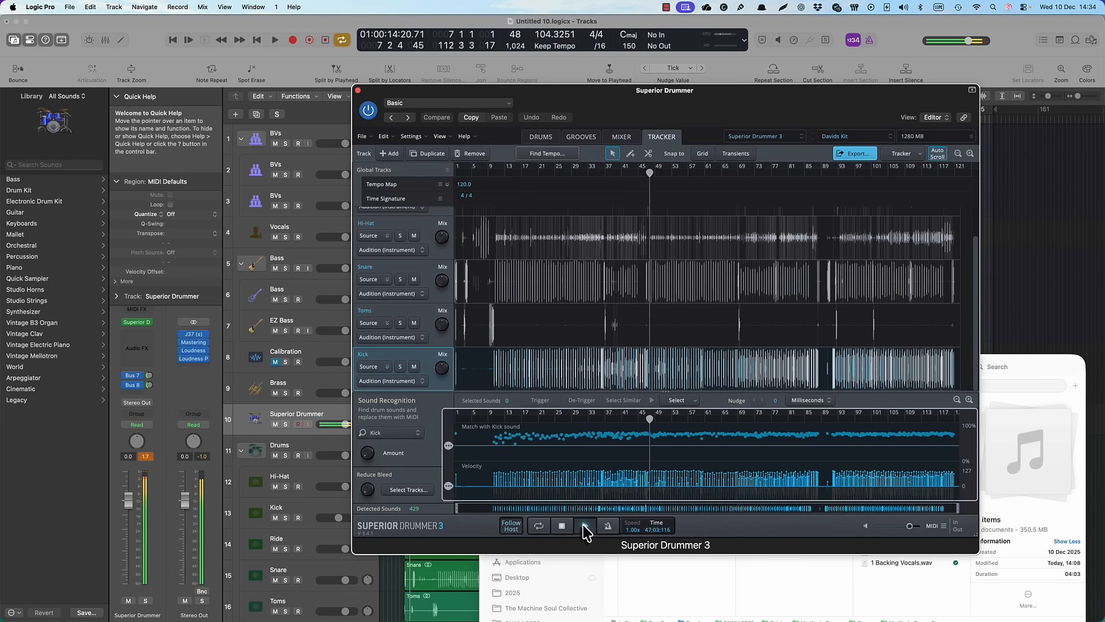
# Audition Superior Drummer's Low Ceiling preset from Pop/Rock in the drums view, and replace it with the John preset from Roomy
pyautogui.click(542, 141)
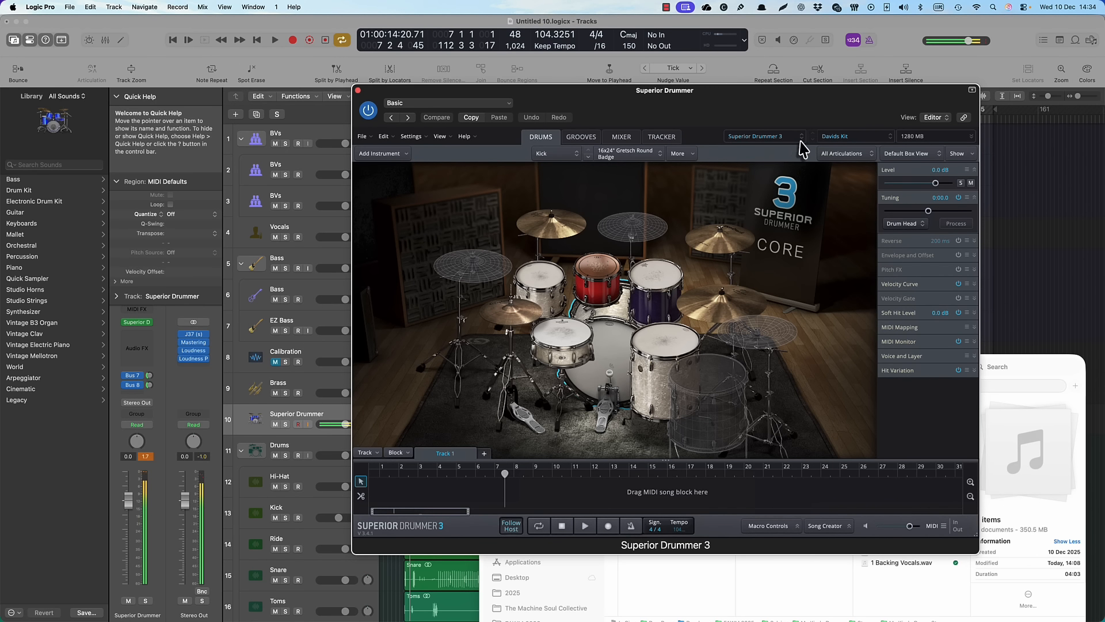
pyautogui.click(833, 138)
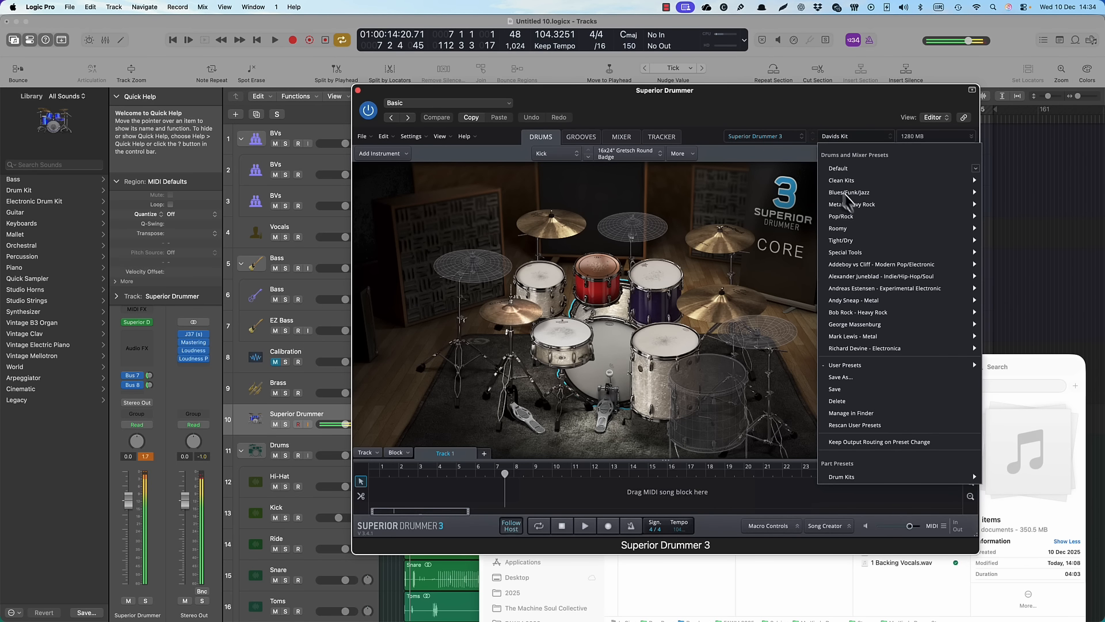
pyautogui.moveTo(839, 217)
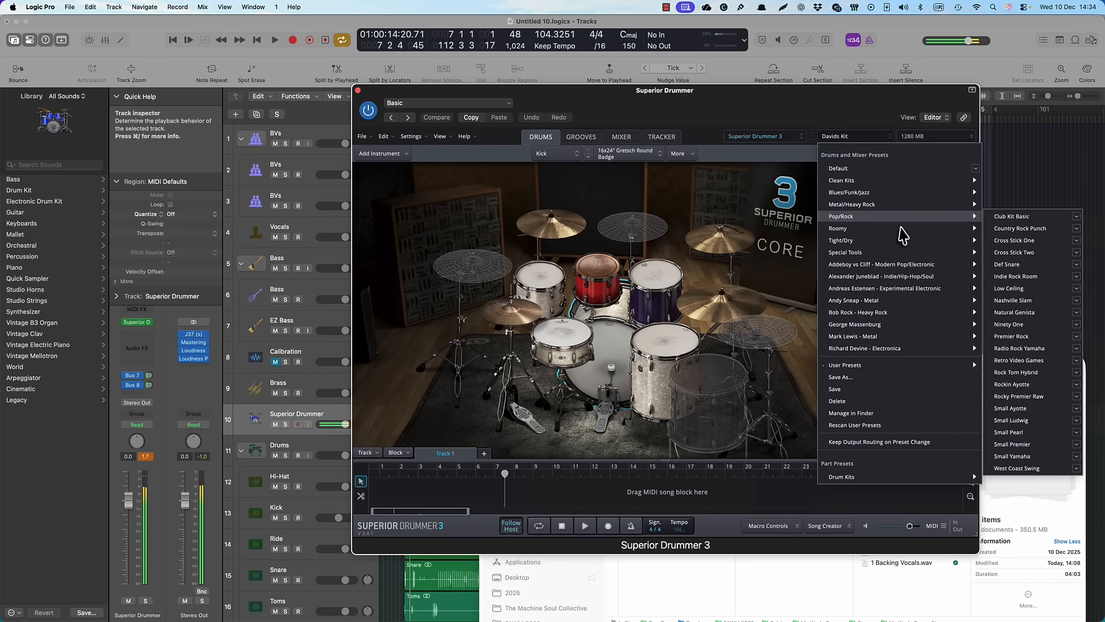
pyautogui.click(1014, 289)
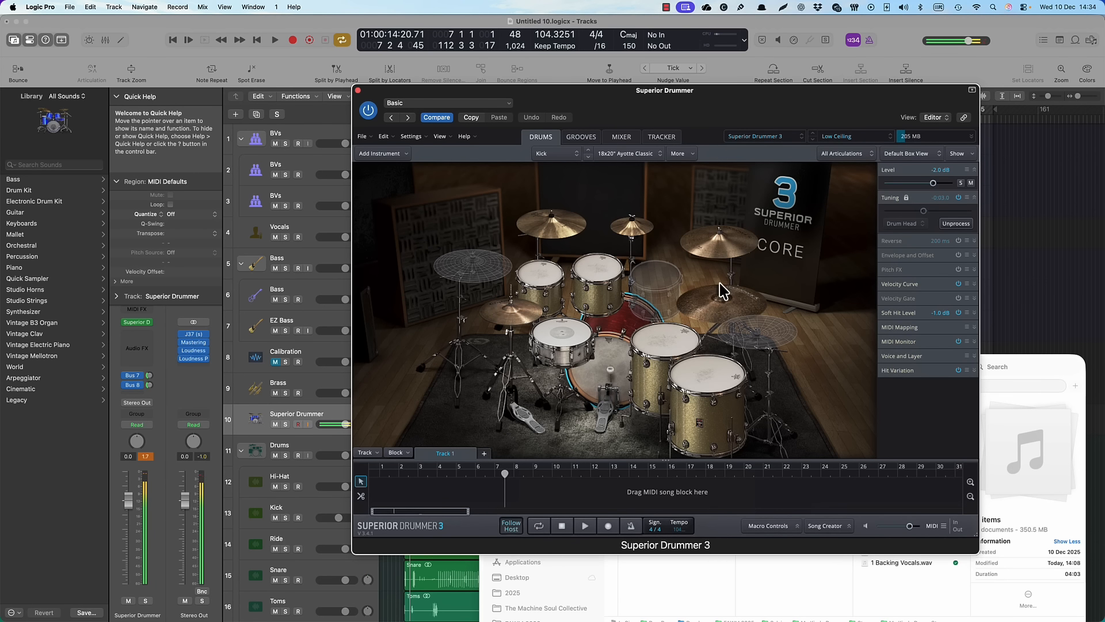
pyautogui.click(851, 137)
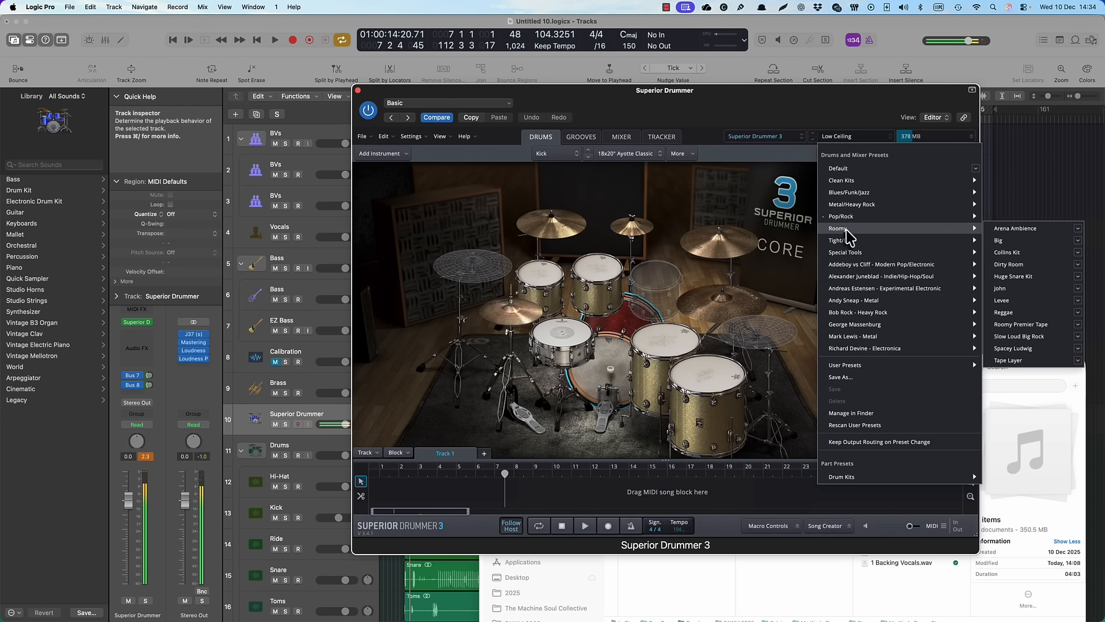
pyautogui.click(1008, 288)
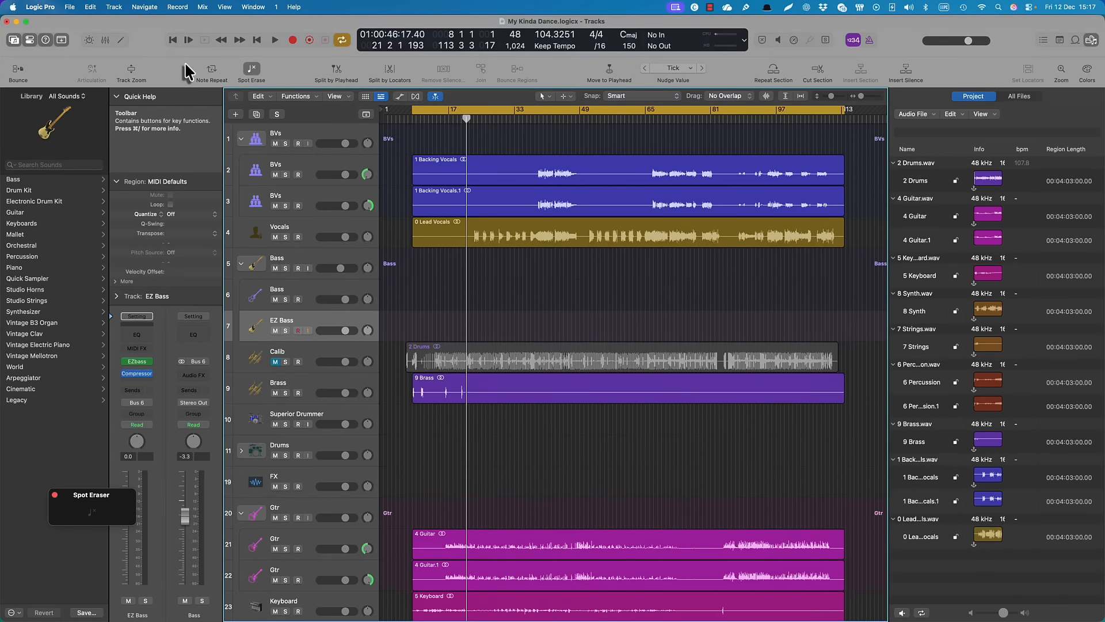
# Start playback of the My Kinda Dance project from about bar 8
pyautogui.press('space')
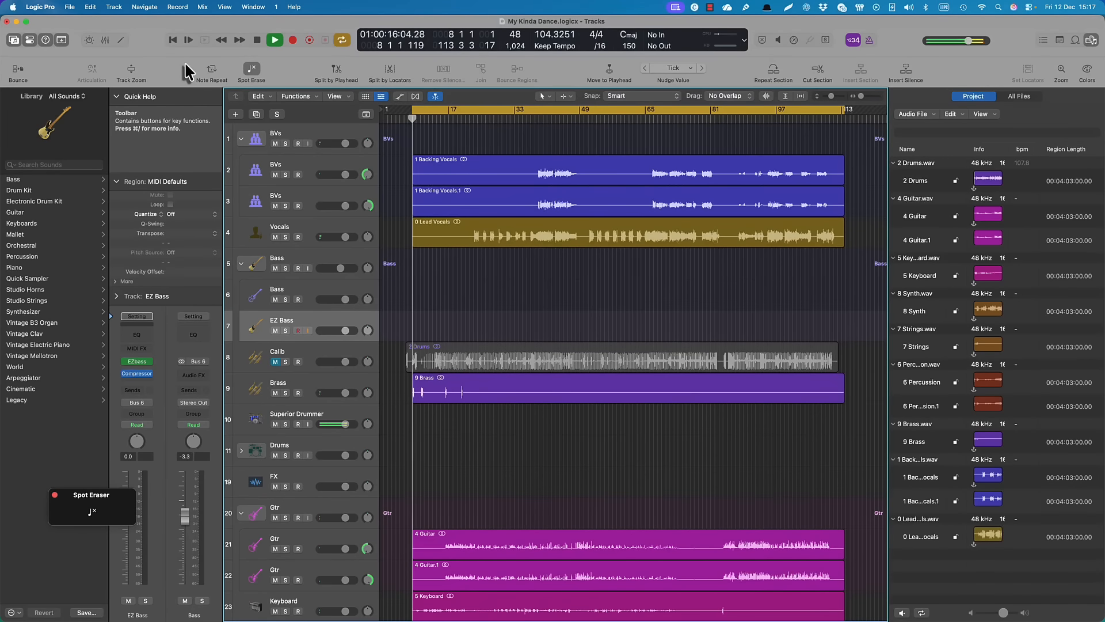